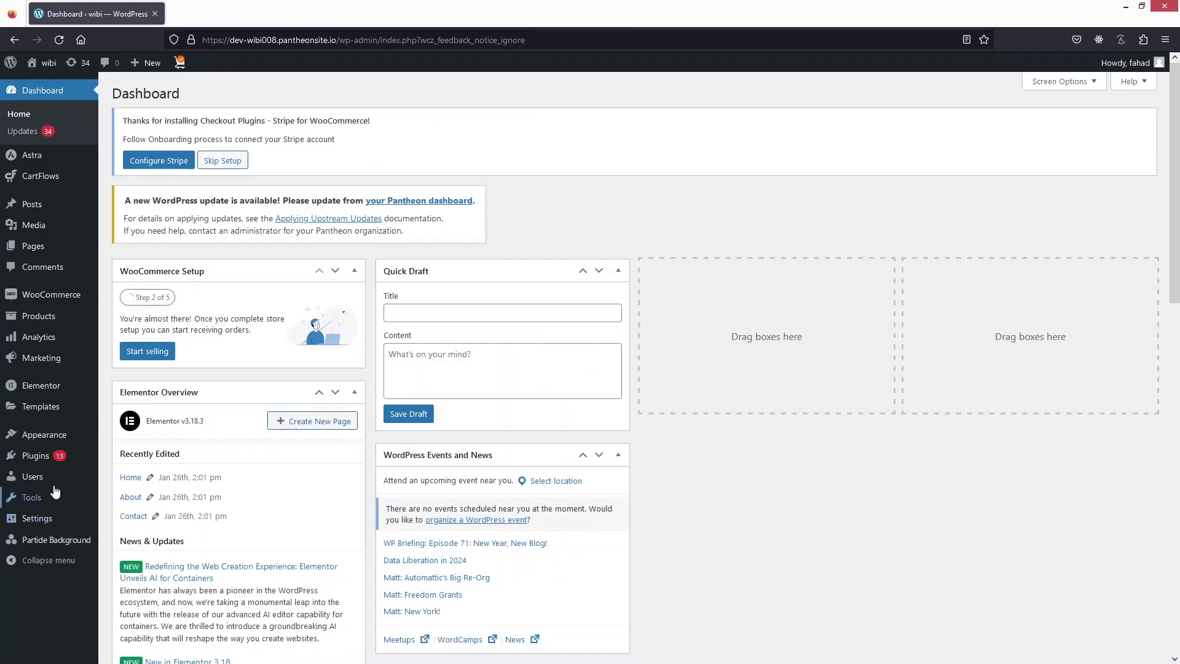
Search plugins for 'popular post', then install and activate WordPress Popular Posts.
{"action": "mouse_move", "coordinate": [44, 461]}
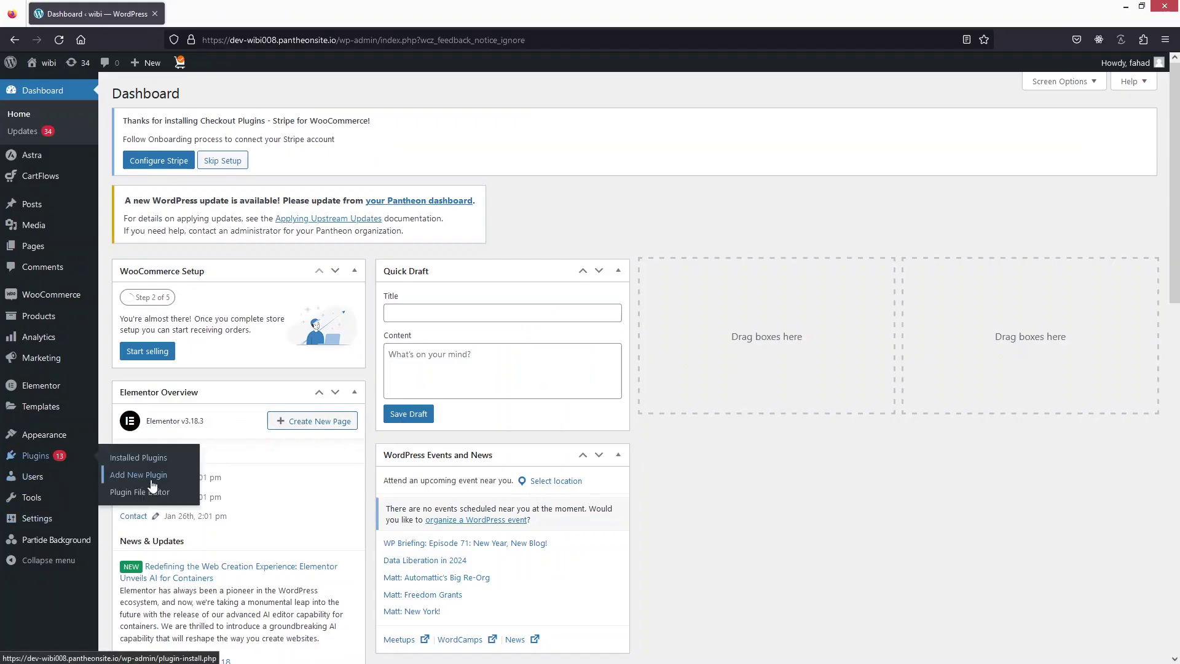
{"action": "left_click", "coordinate": [182, 481]}
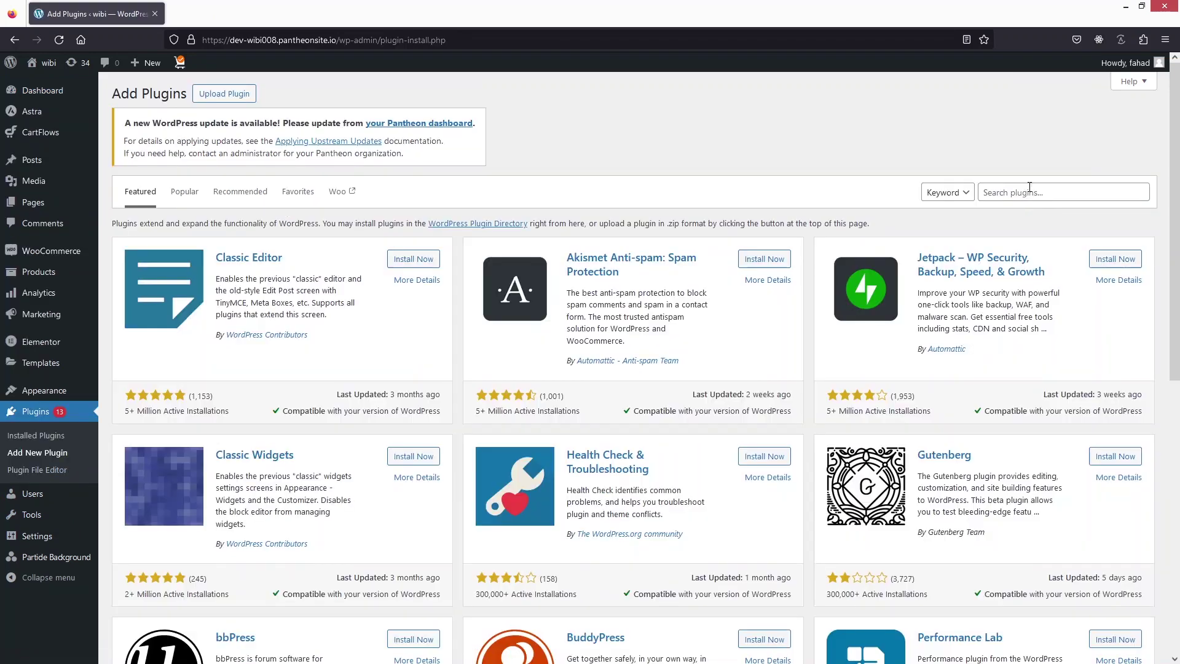
{"action": "left_click", "coordinate": [1018, 195]}
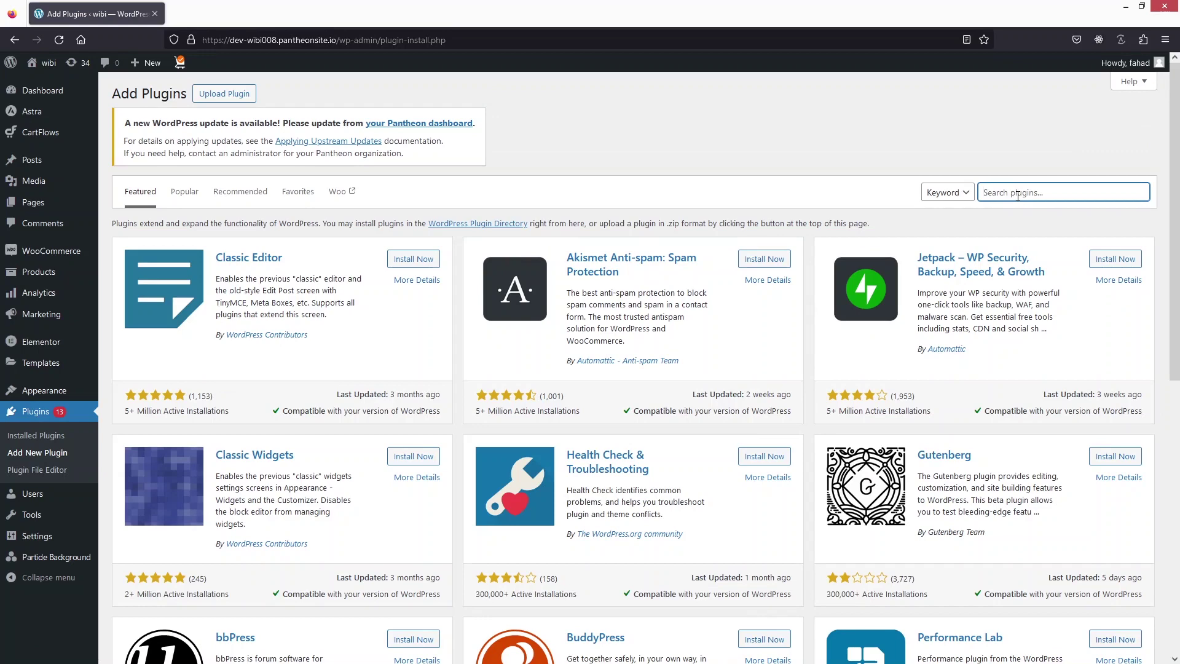
{"action": "type", "text": "popular post"}
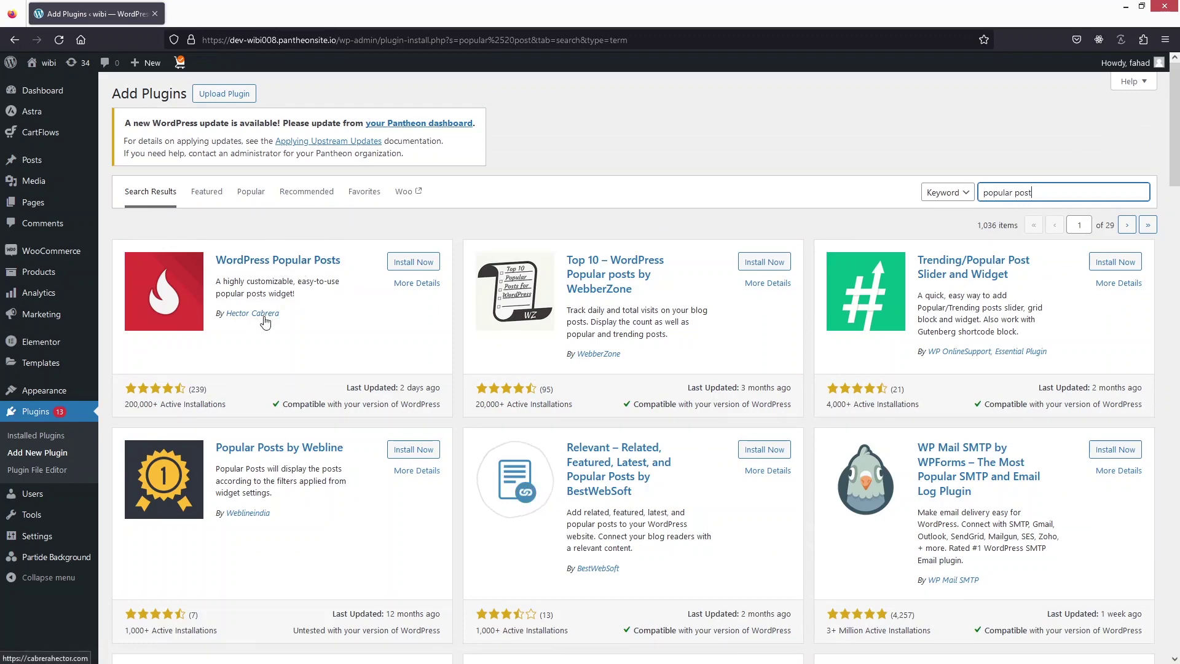
{"action": "left_click", "coordinate": [400, 266]}
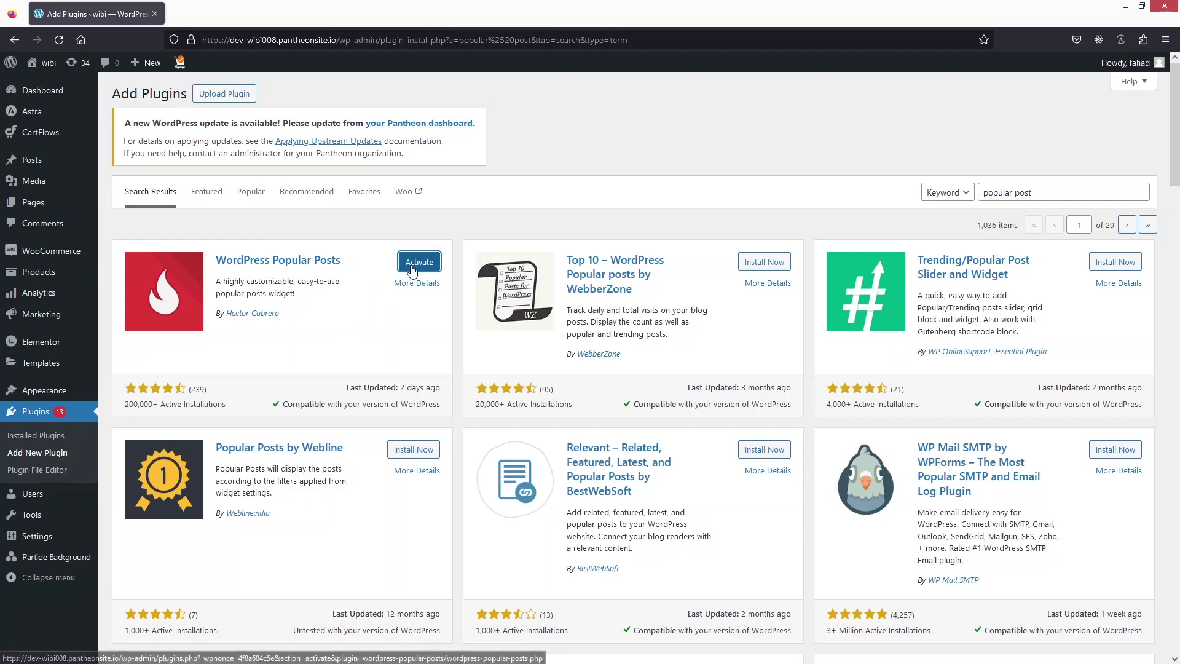
{"action": "left_click", "coordinate": [413, 271]}
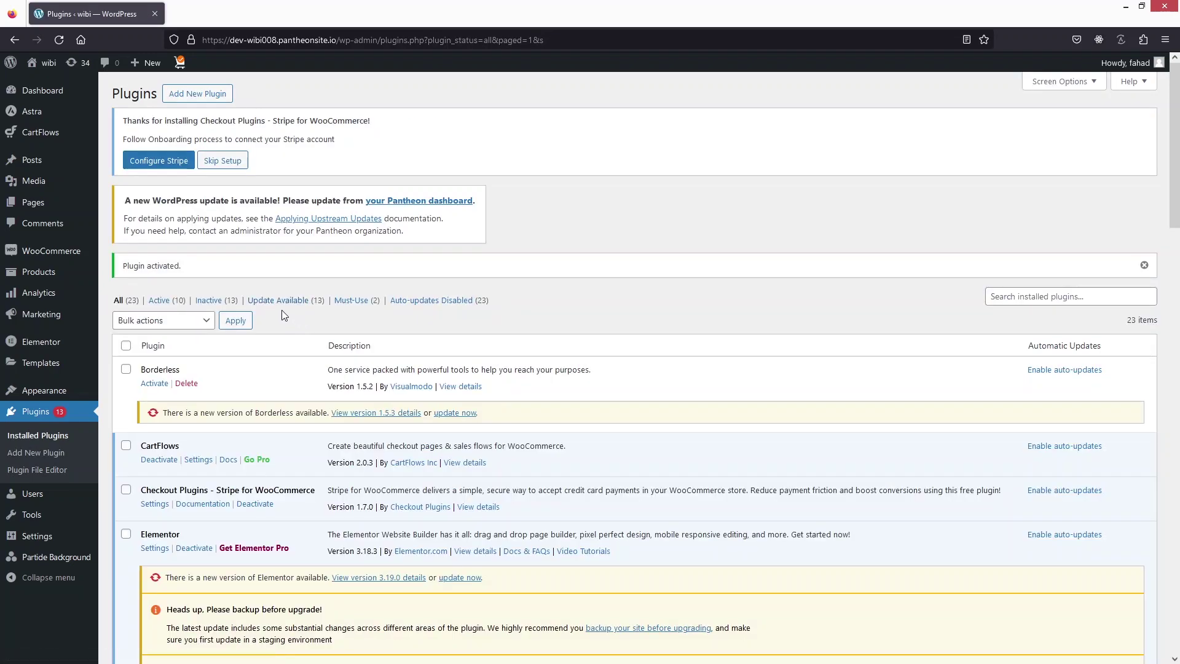
Open WordPress Popular Posts' Settings from the Installed Plugins list and review its stats page.
{"action": "scroll", "coordinate": [285, 315], "scroll_direction": "down", "scroll_amount": 8}
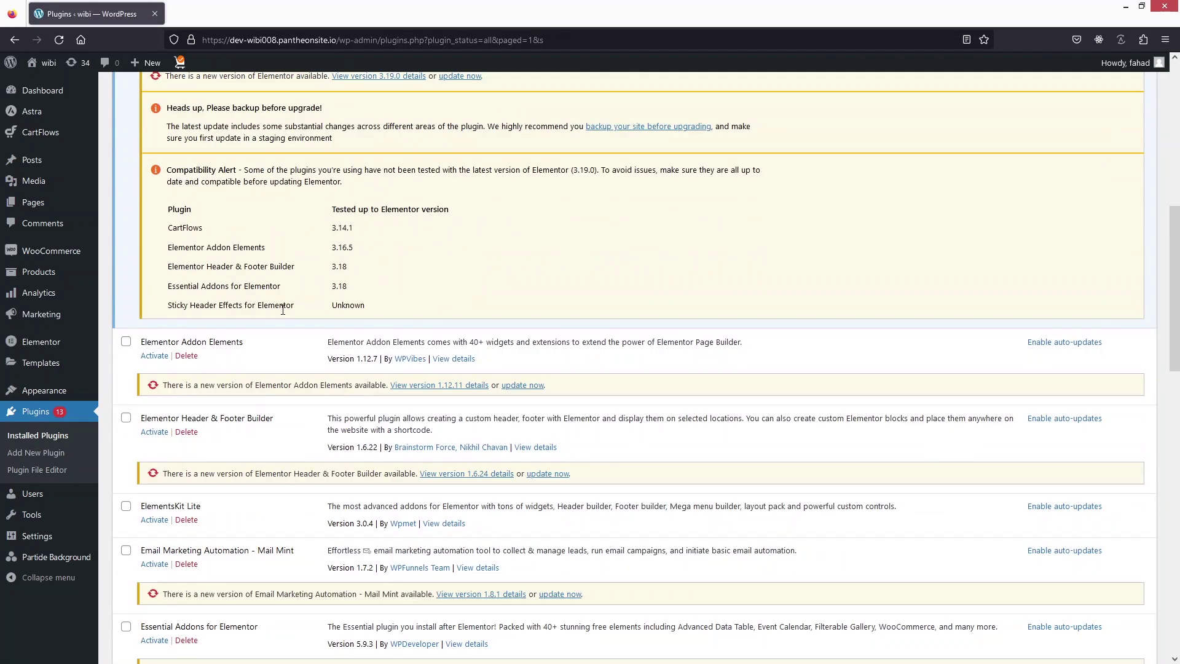
{"action": "scroll", "coordinate": [283, 310], "scroll_direction": "down", "scroll_amount": 5}
{"action": "scroll", "coordinate": [285, 315], "scroll_direction": "down", "scroll_amount": 10}
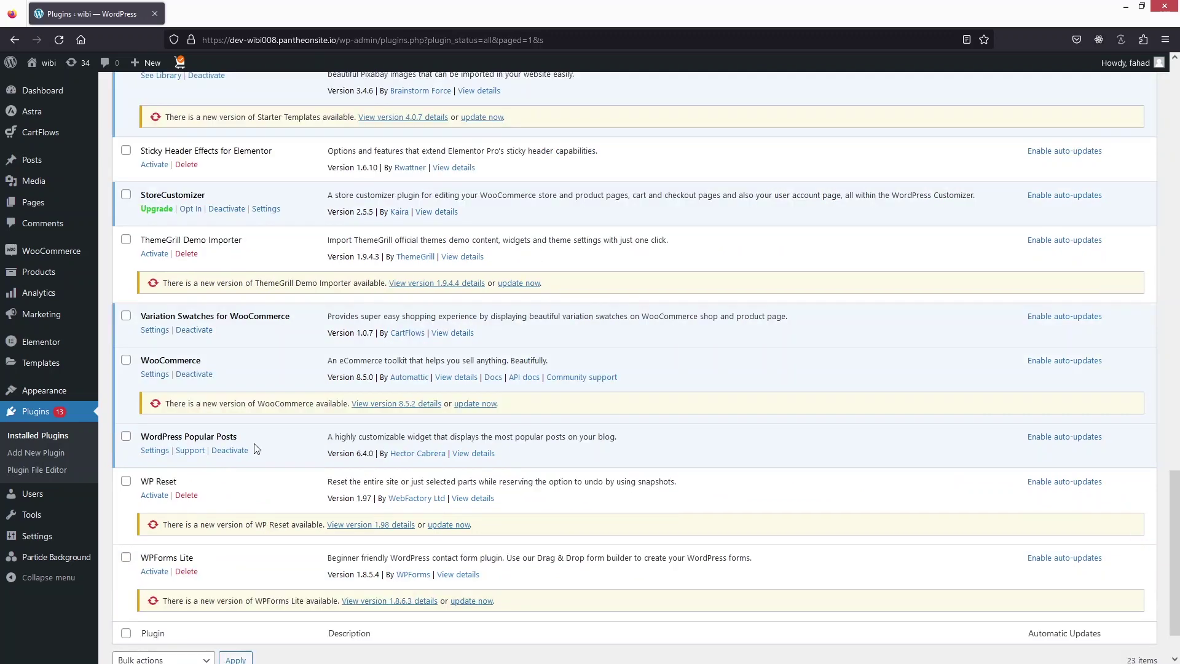
{"action": "left_click", "coordinate": [155, 451]}
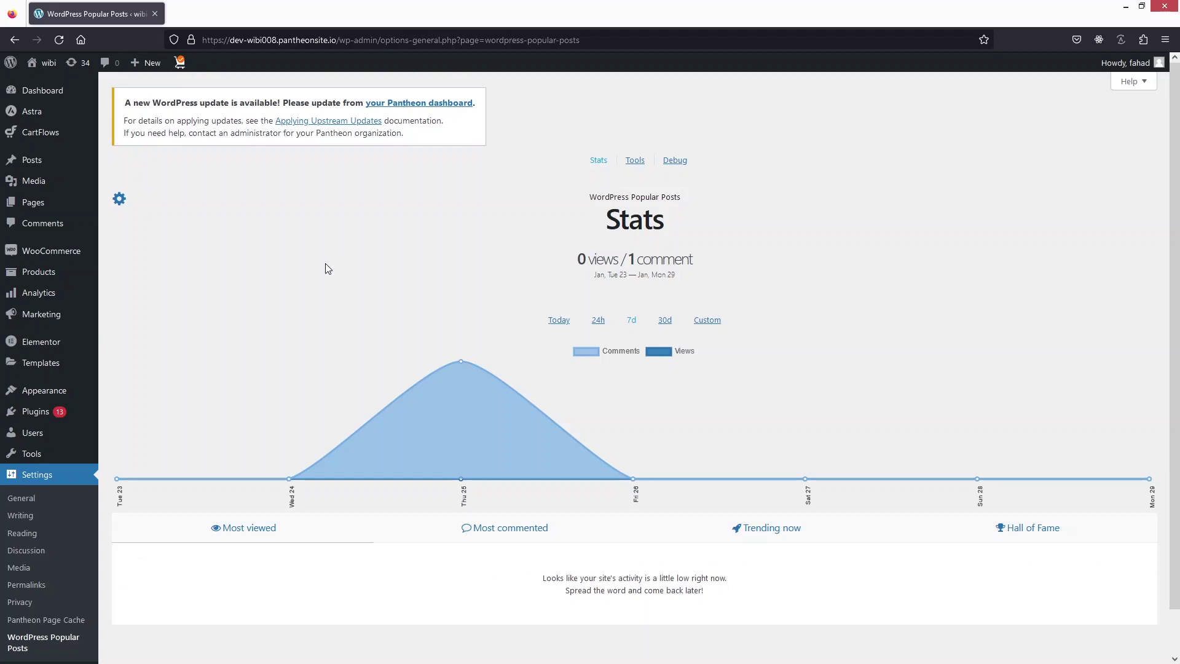
{"action": "scroll", "coordinate": [342, 292], "scroll_direction": "down", "scroll_amount": 1}
{"action": "scroll", "coordinate": [342, 293], "scroll_direction": "up", "scroll_amount": 1}
{"action": "scroll", "coordinate": [293, 423], "scroll_direction": "down", "scroll_amount": 1}
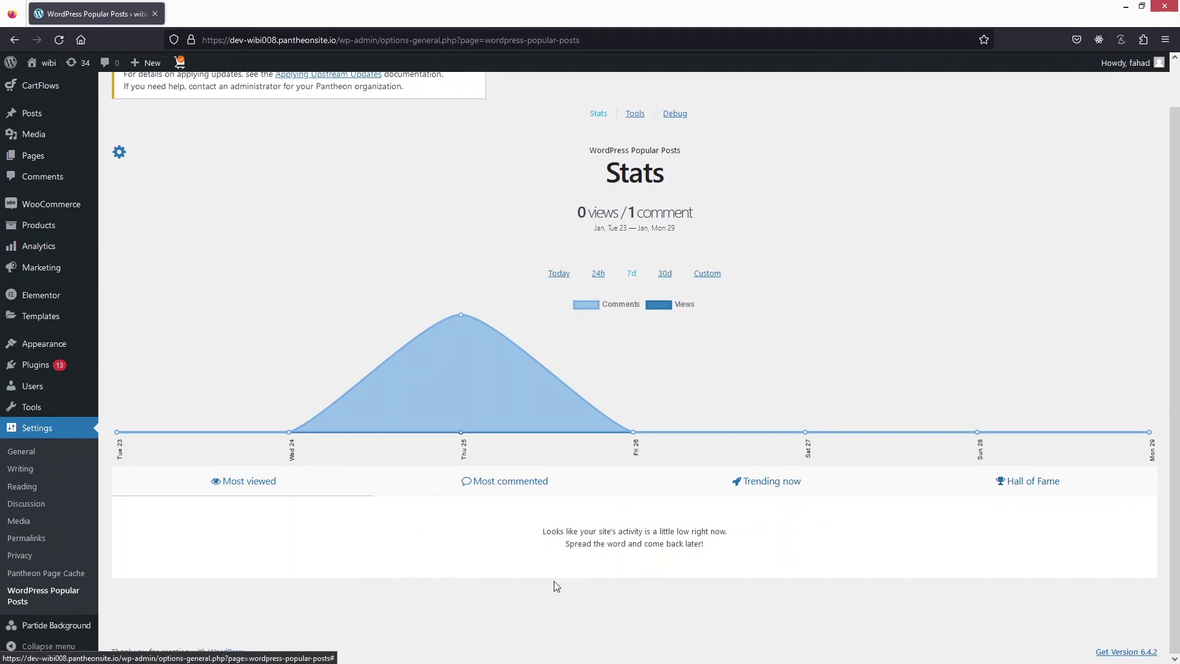
{"action": "scroll", "coordinate": [541, 431], "scroll_direction": "up", "scroll_amount": 1}
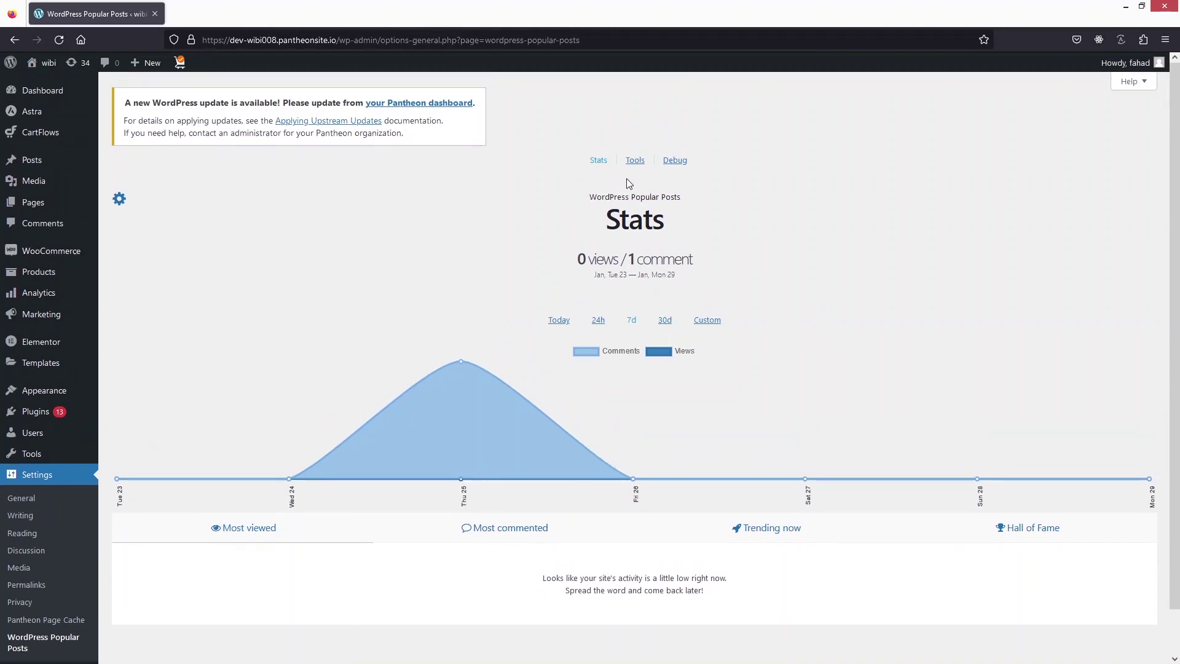
Switch to the Popular Posts Tools tab and look through its thumbnail, caching and sampling options.
{"action": "left_click", "coordinate": [632, 163]}
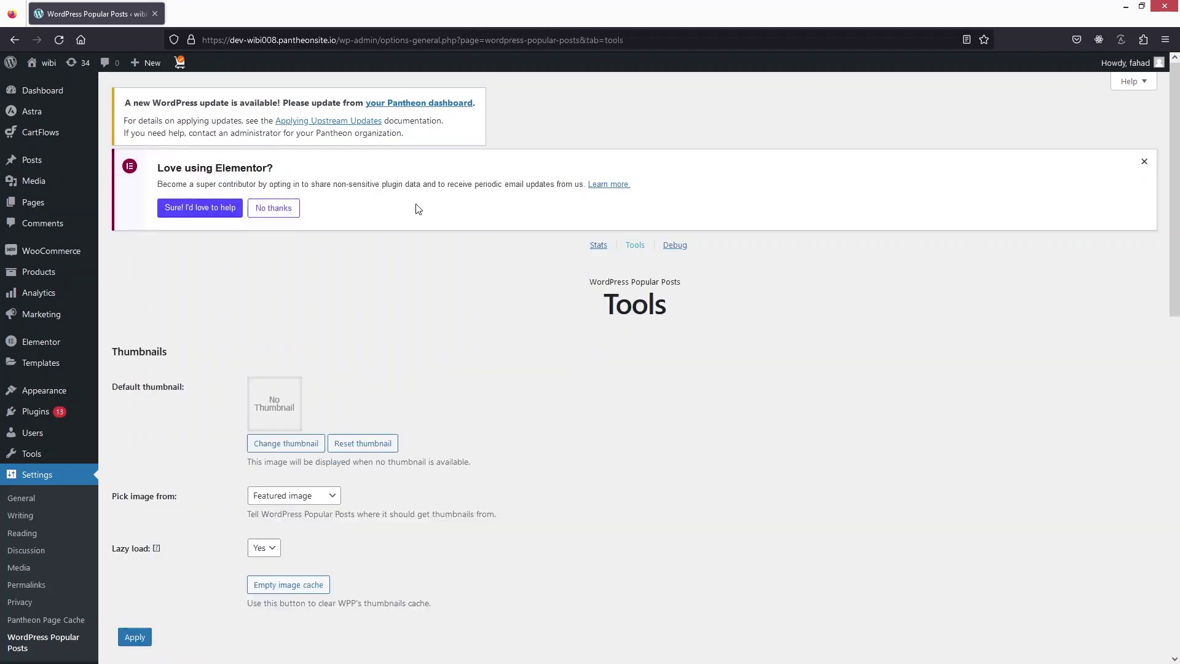
{"action": "scroll", "coordinate": [257, 284], "scroll_direction": "down", "scroll_amount": 3}
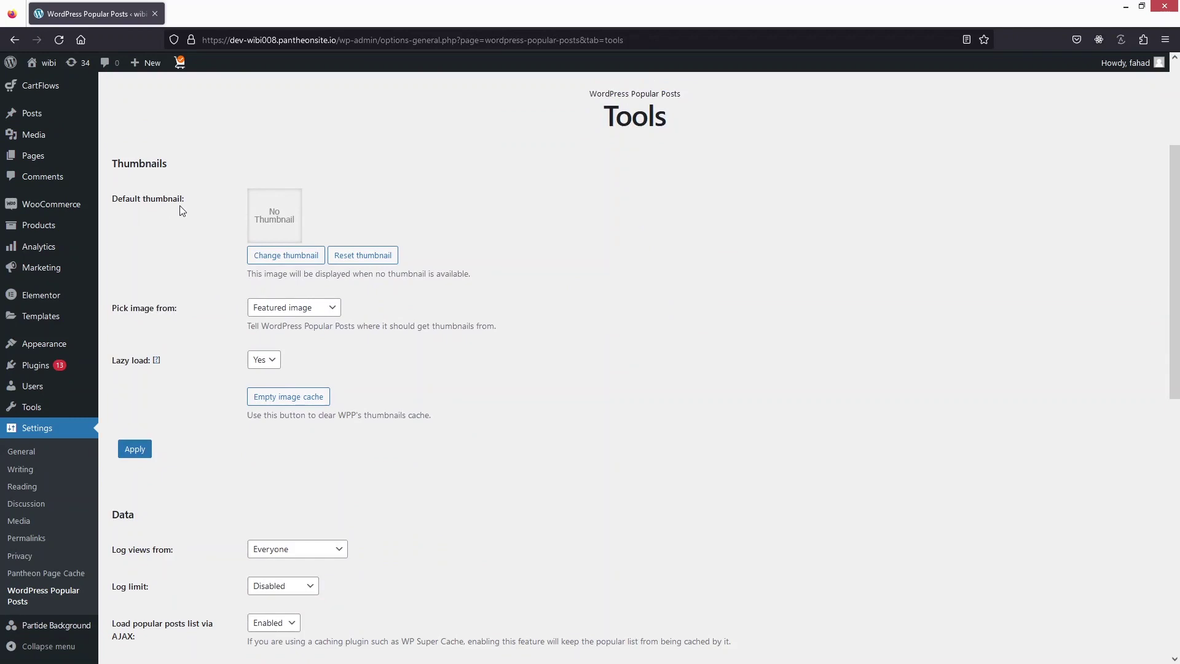
{"action": "scroll", "coordinate": [185, 215], "scroll_direction": "down", "scroll_amount": 1}
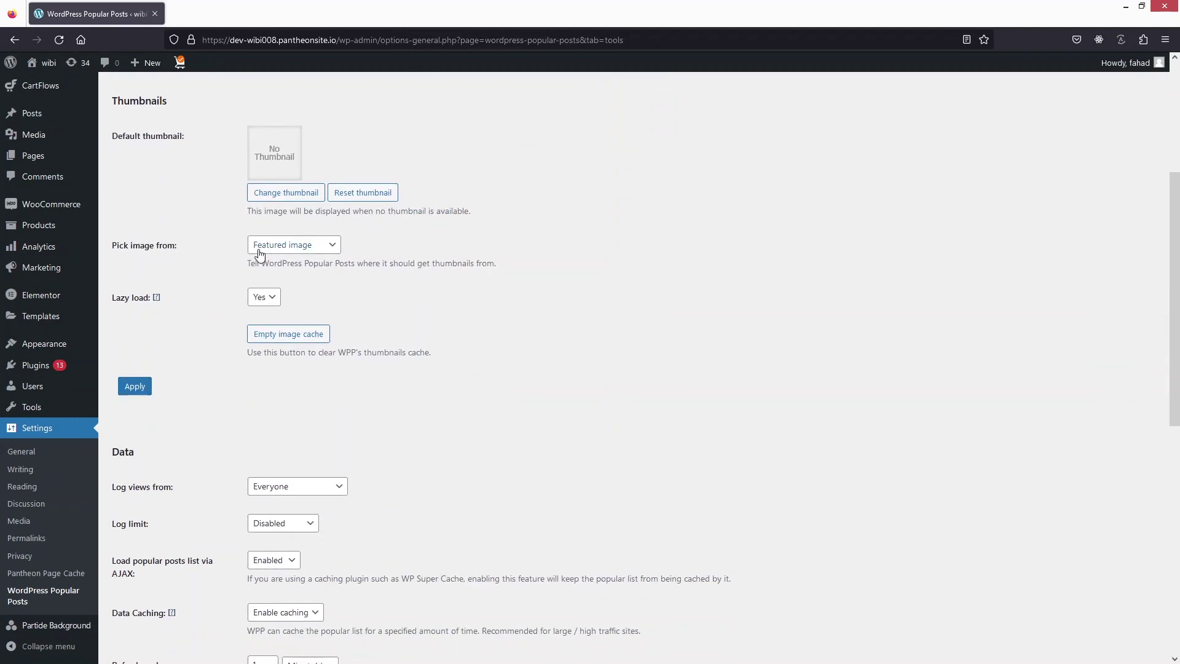
{"action": "scroll", "coordinate": [152, 334], "scroll_direction": "down", "scroll_amount": 1}
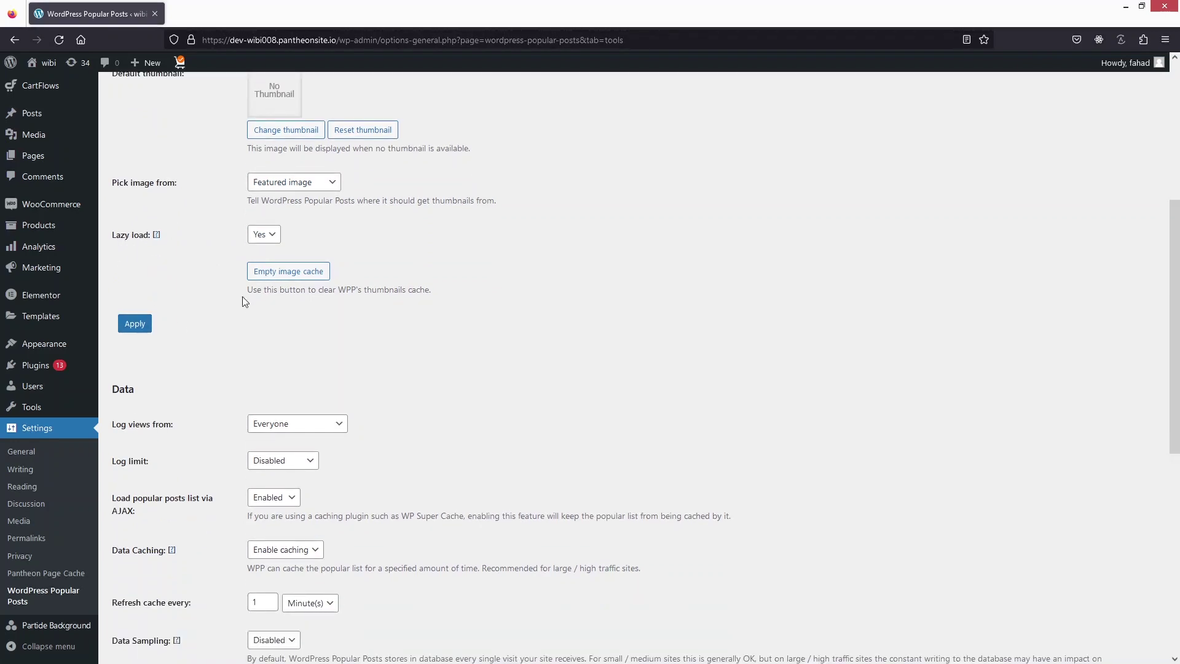
{"action": "scroll", "coordinate": [242, 298], "scroll_direction": "down", "scroll_amount": 3}
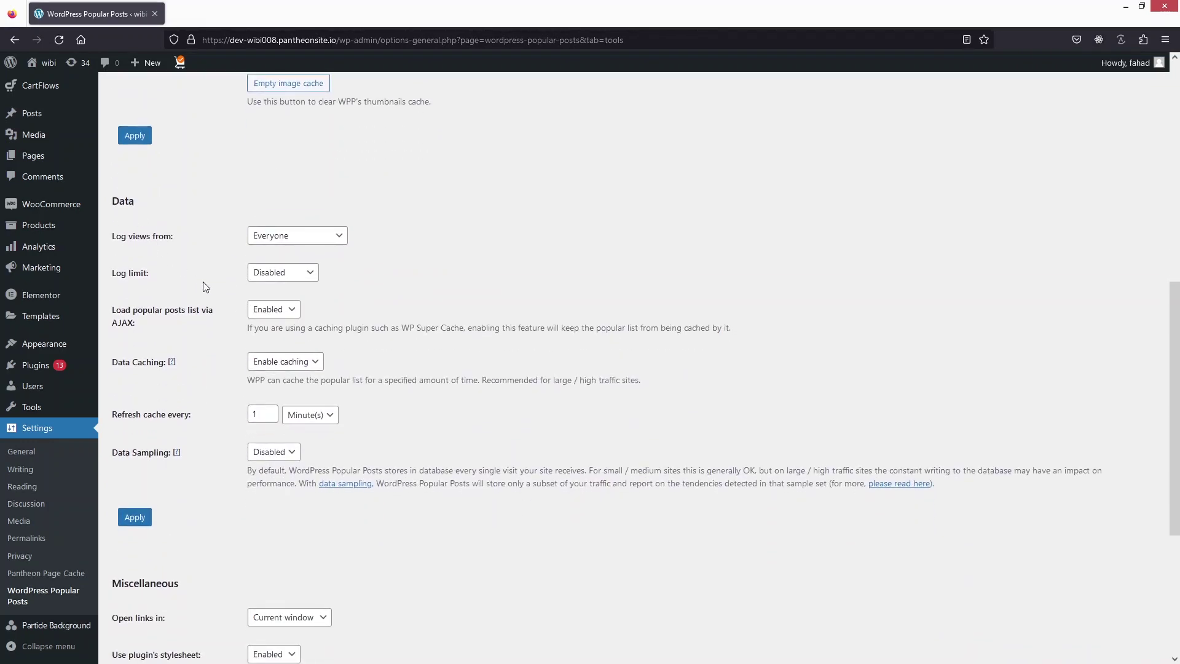
{"action": "scroll", "coordinate": [205, 287], "scroll_direction": "down", "scroll_amount": 3}
{"action": "scroll", "coordinate": [159, 196], "scroll_direction": "up", "scroll_amount": 3}
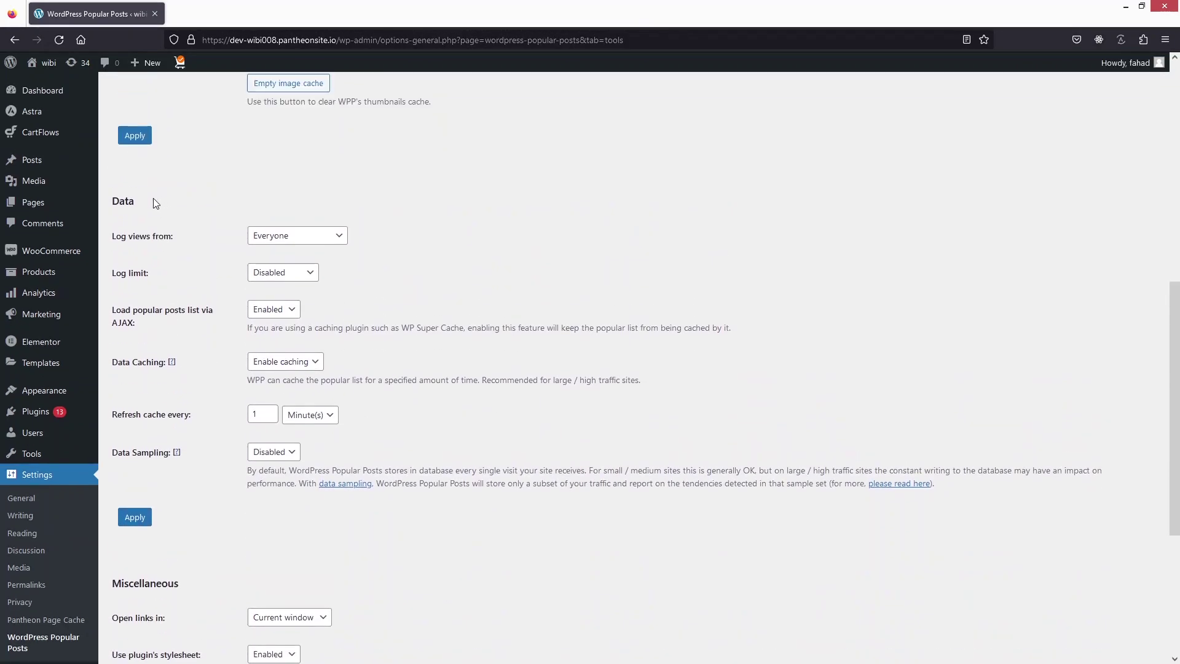
{"action": "scroll", "coordinate": [127, 280], "scroll_direction": "down", "scroll_amount": 2}
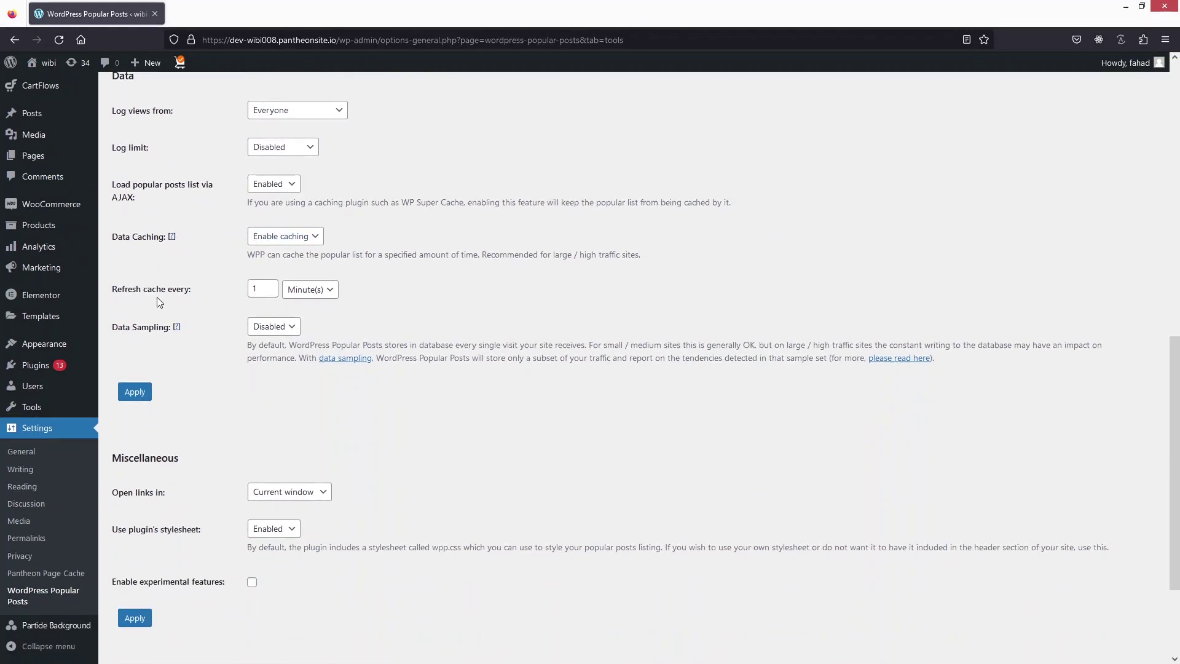
{"action": "scroll", "coordinate": [171, 314], "scroll_direction": "down", "scroll_amount": 1}
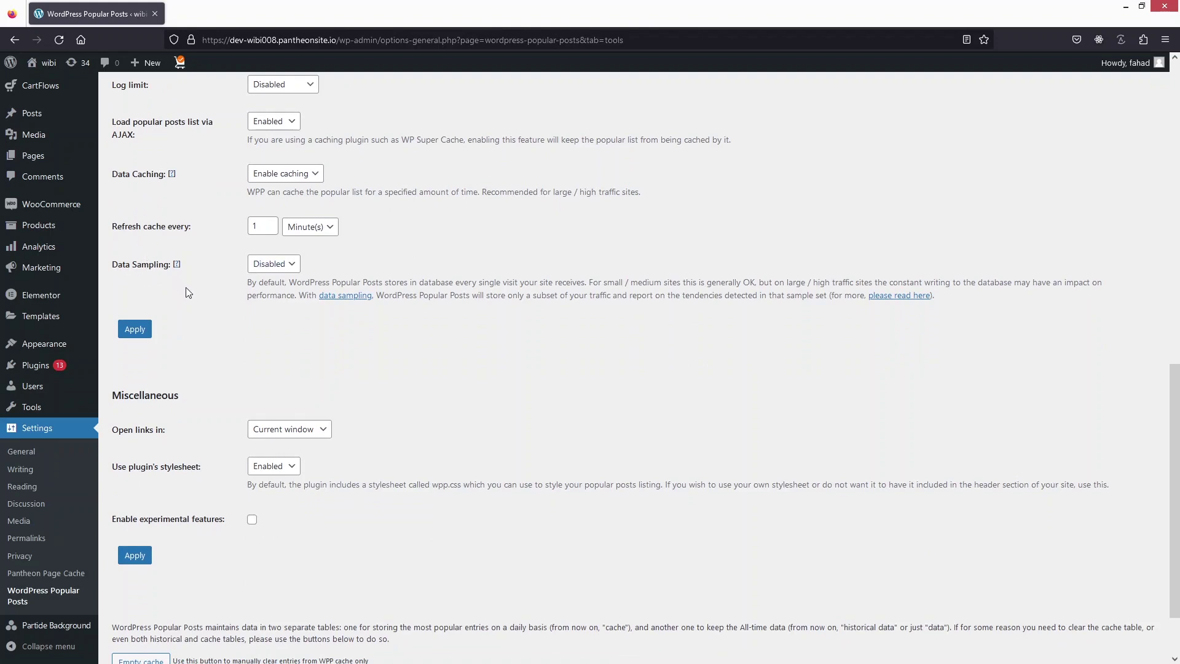
{"action": "scroll", "coordinate": [188, 296], "scroll_direction": "down", "scroll_amount": 1}
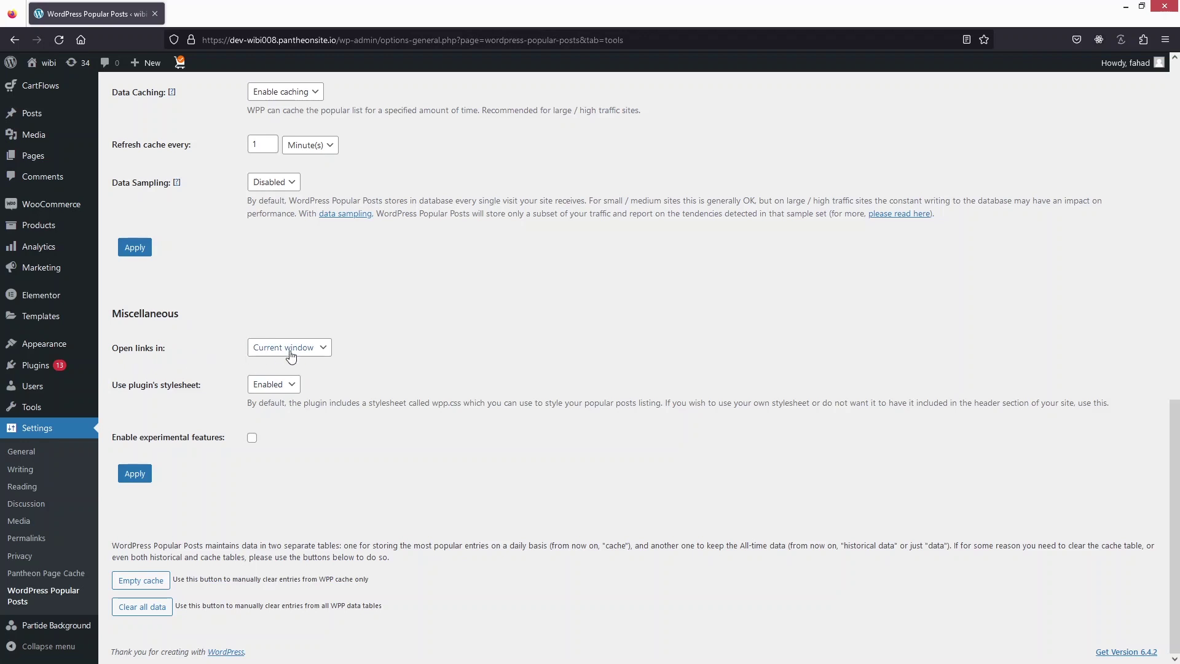
Leave 'Open links in' set to Current window.
{"action": "left_click", "coordinate": [314, 355]}
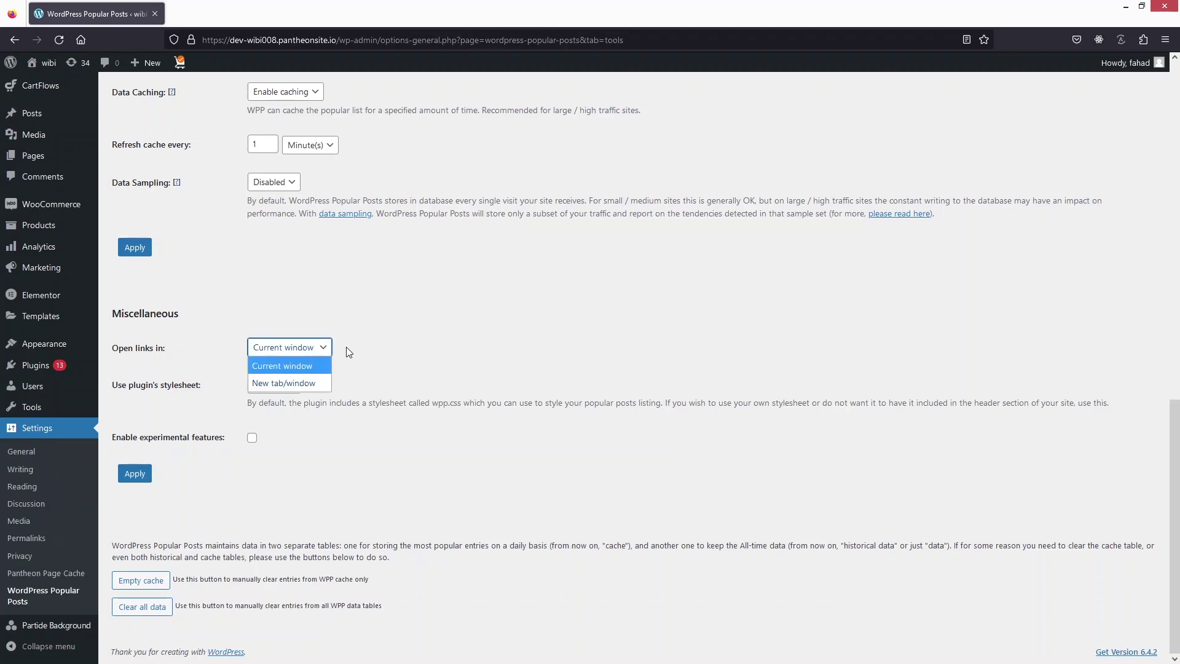
{"action": "left_click", "coordinate": [425, 334]}
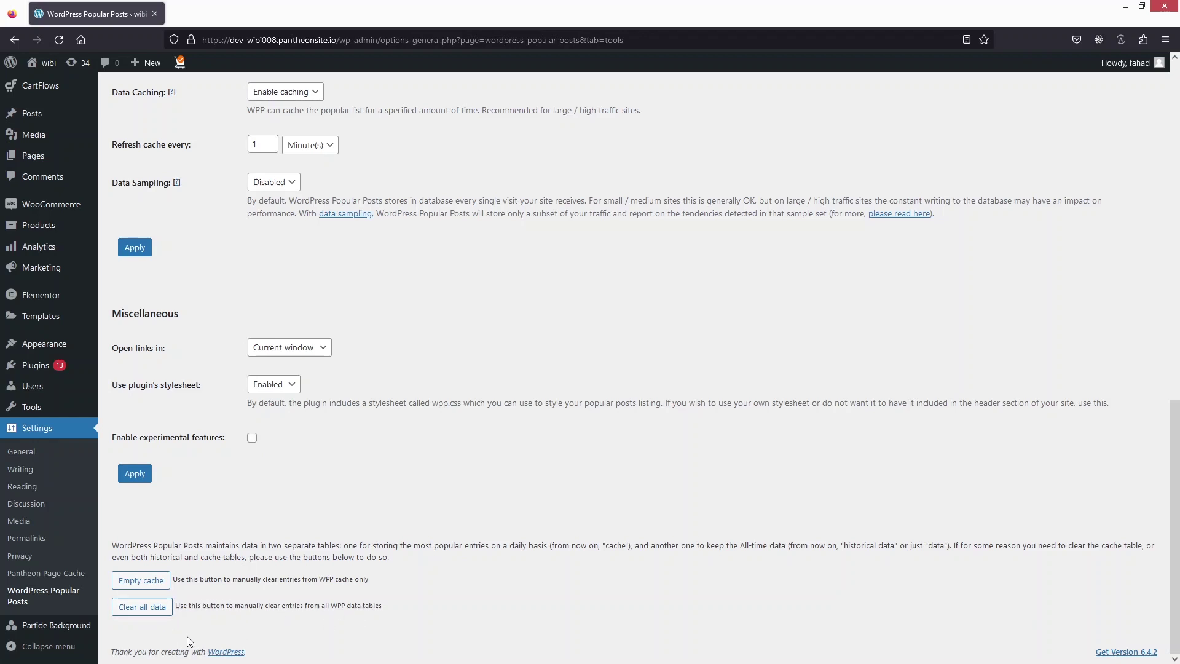
{"action": "scroll", "coordinate": [187, 637], "scroll_direction": "up", "scroll_amount": 20}
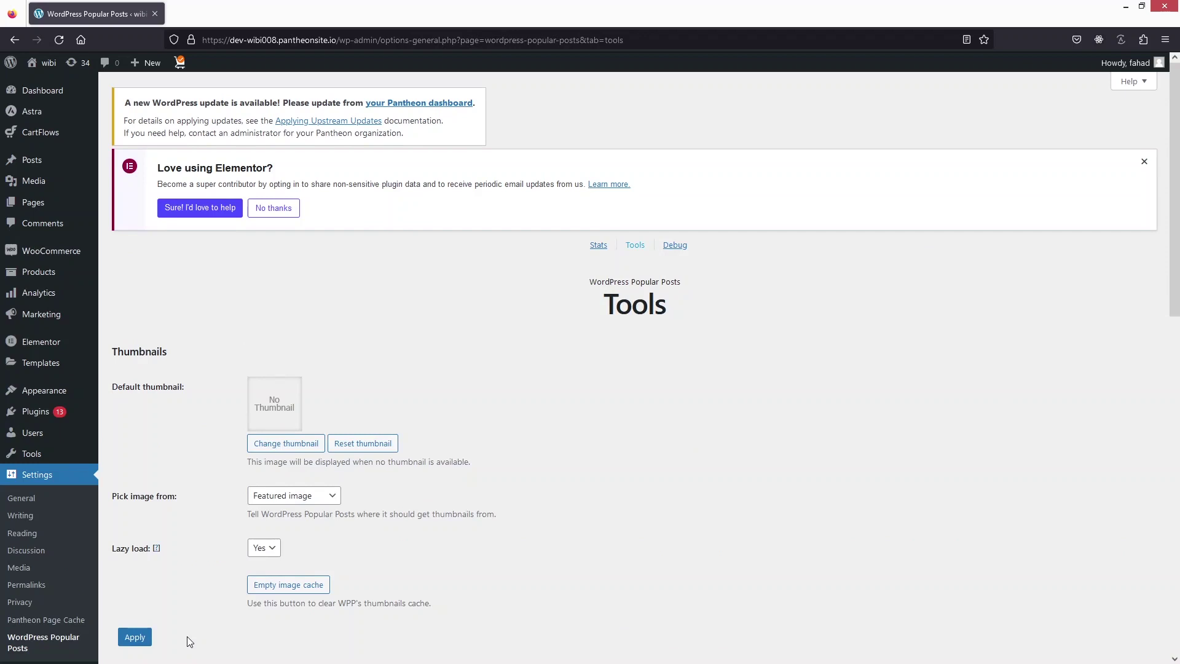
Open the Appearance Widgets editor.
{"action": "mouse_move", "coordinate": [83, 297]}
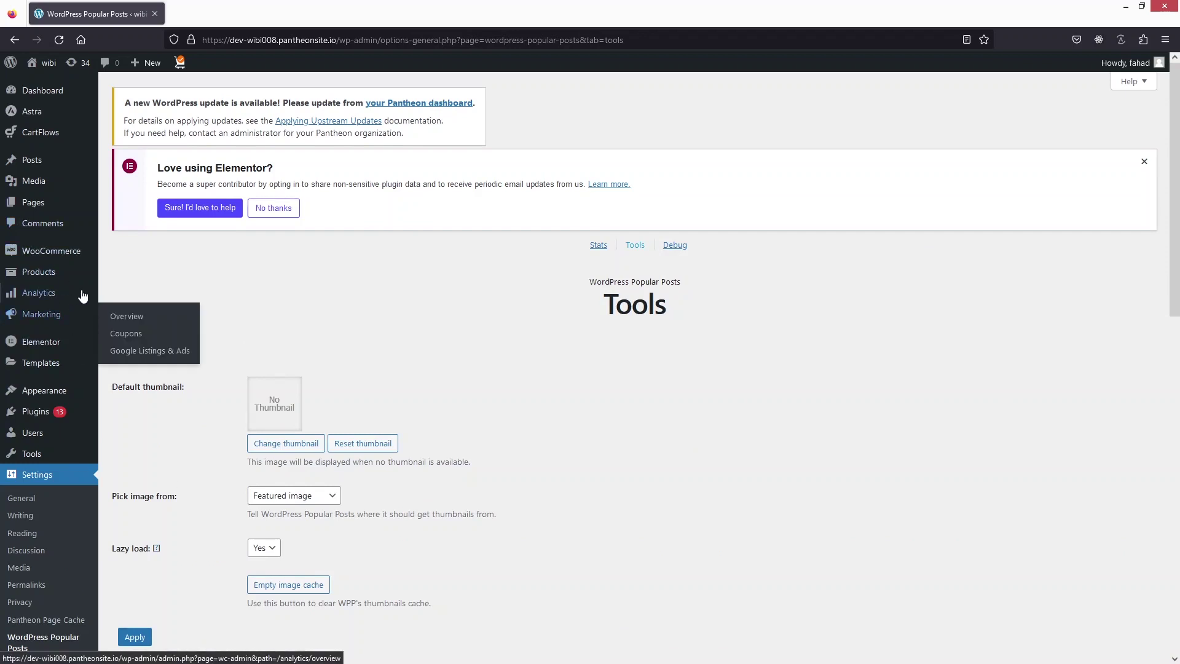
{"action": "mouse_move", "coordinate": [54, 392]}
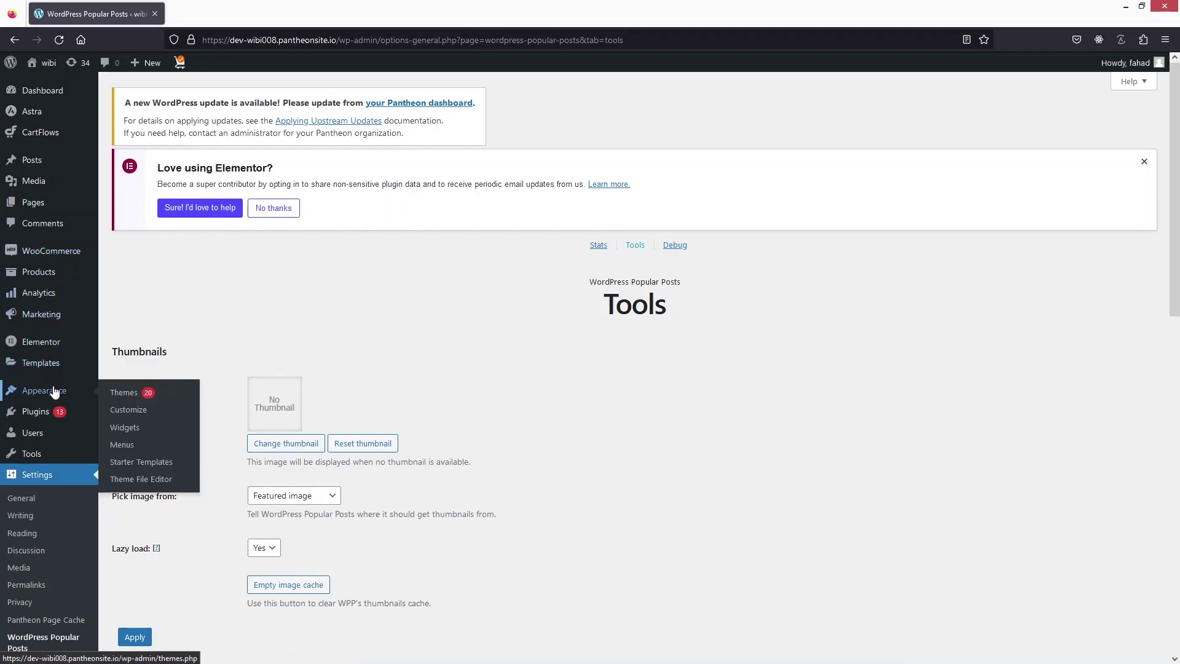
{"action": "left_click", "coordinate": [156, 431]}
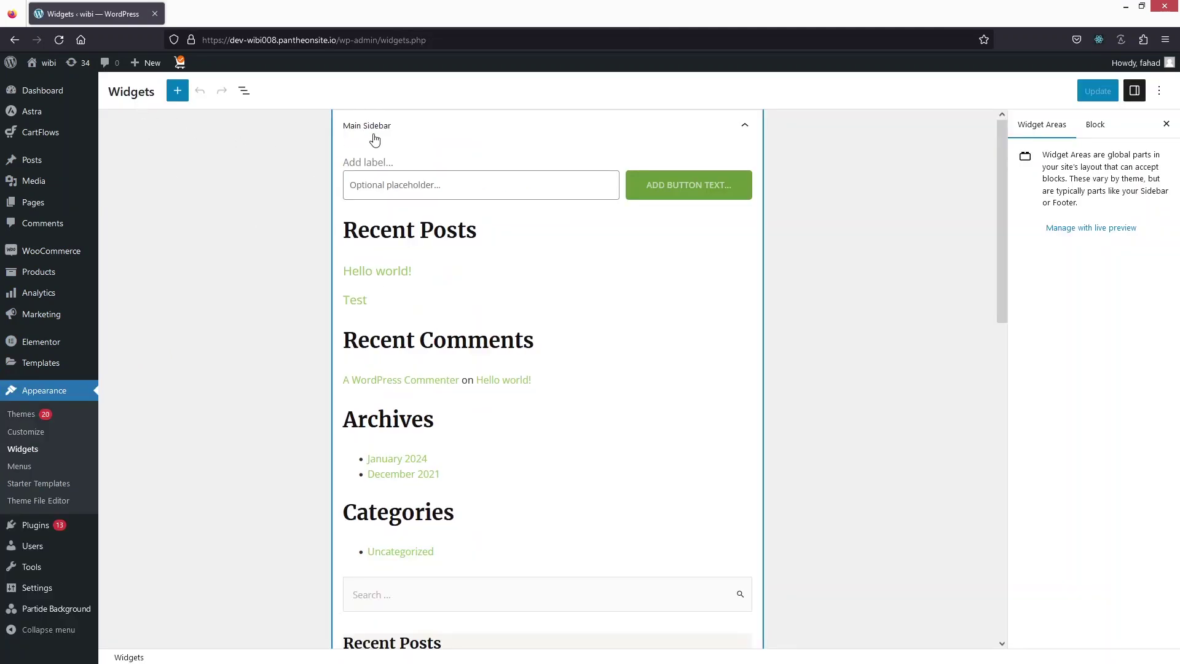
At the bottom of Main Sidebar, search the block inserter for 'pop'.
{"action": "scroll", "coordinate": [364, 145], "scroll_direction": "down", "scroll_amount": 5}
{"action": "scroll", "coordinate": [365, 145], "scroll_direction": "down", "scroll_amount": 1}
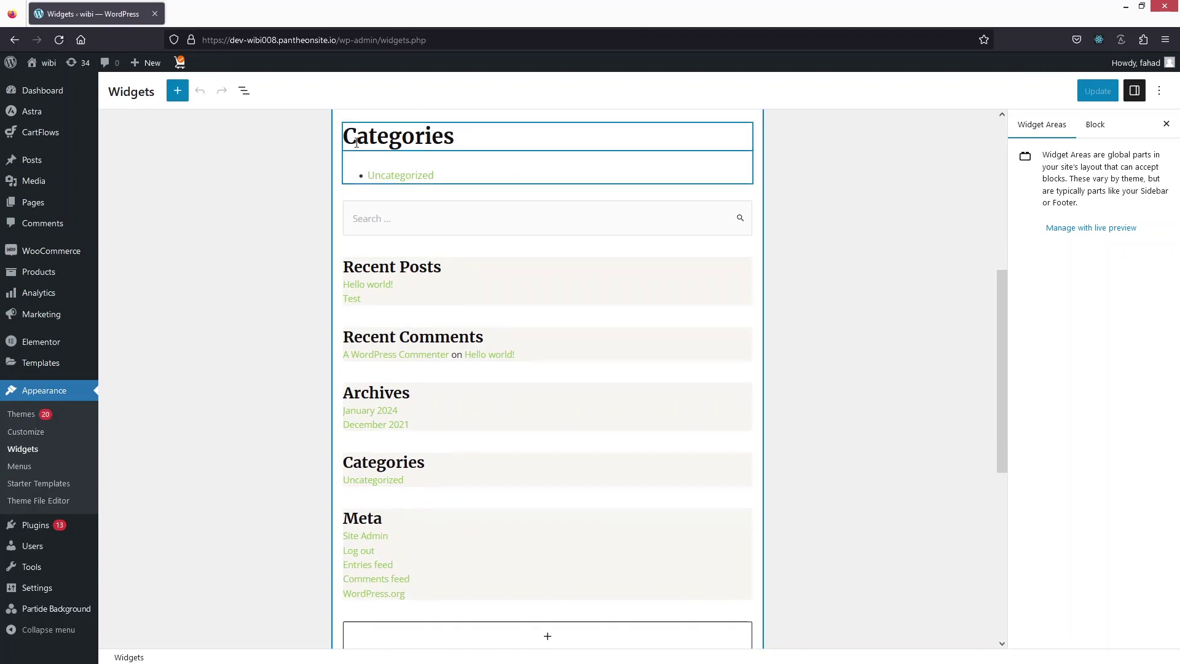
{"action": "scroll", "coordinate": [356, 143], "scroll_direction": "down", "scroll_amount": 2}
{"action": "scroll", "coordinate": [479, 395], "scroll_direction": "down", "scroll_amount": 3}
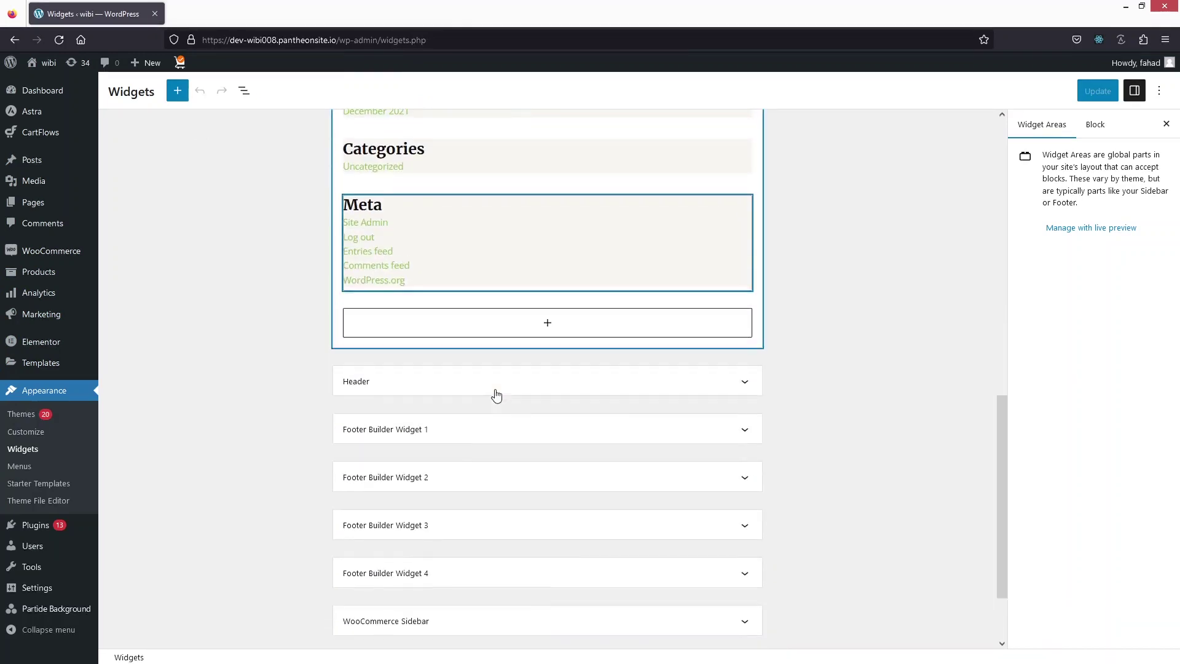
{"action": "left_click", "coordinate": [509, 322]}
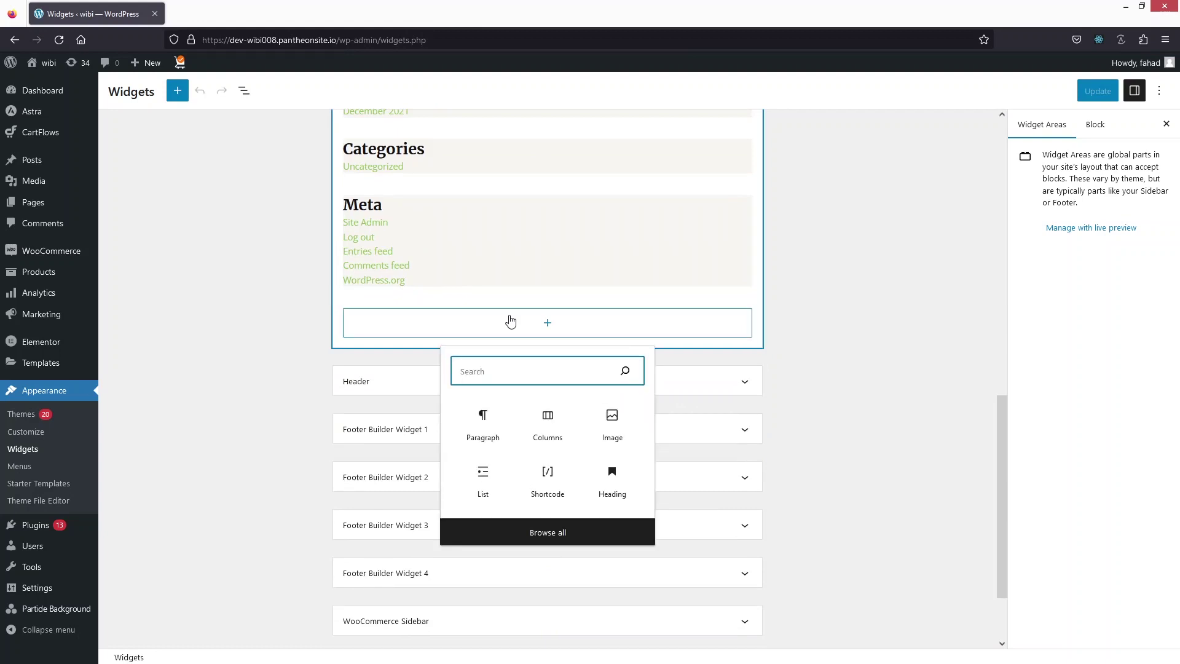
{"action": "type", "text": "pop"}
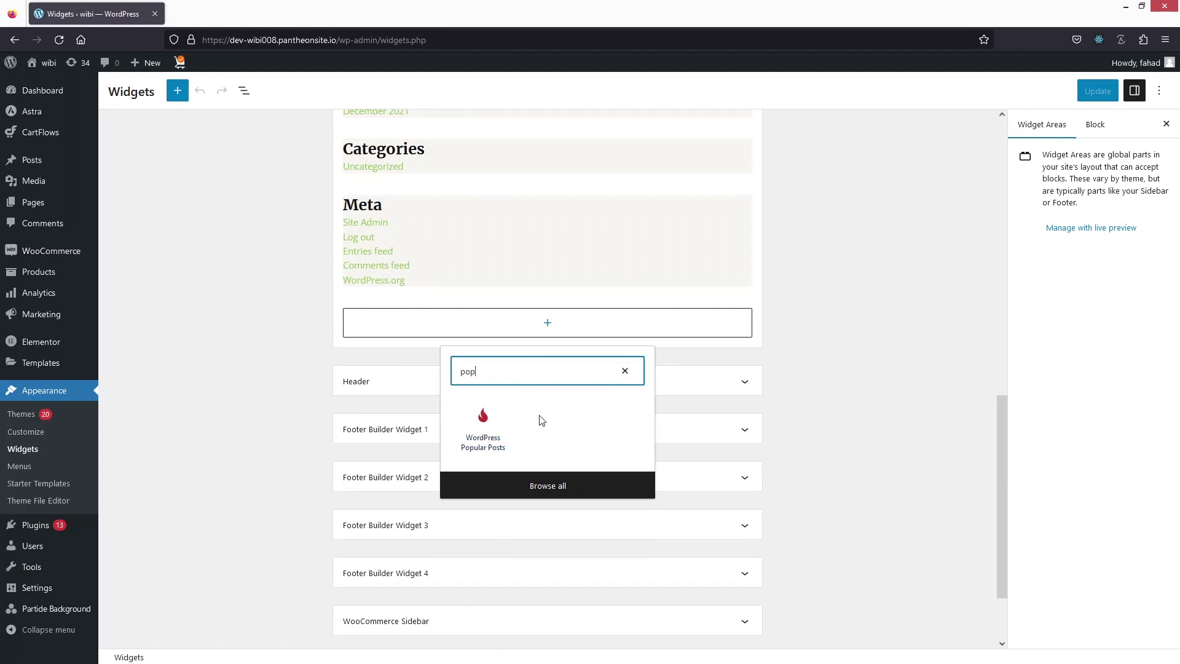
Add the WordPress Popular Posts block to Main Sidebar with the title 'Popular'.
{"action": "left_click", "coordinate": [488, 428]}
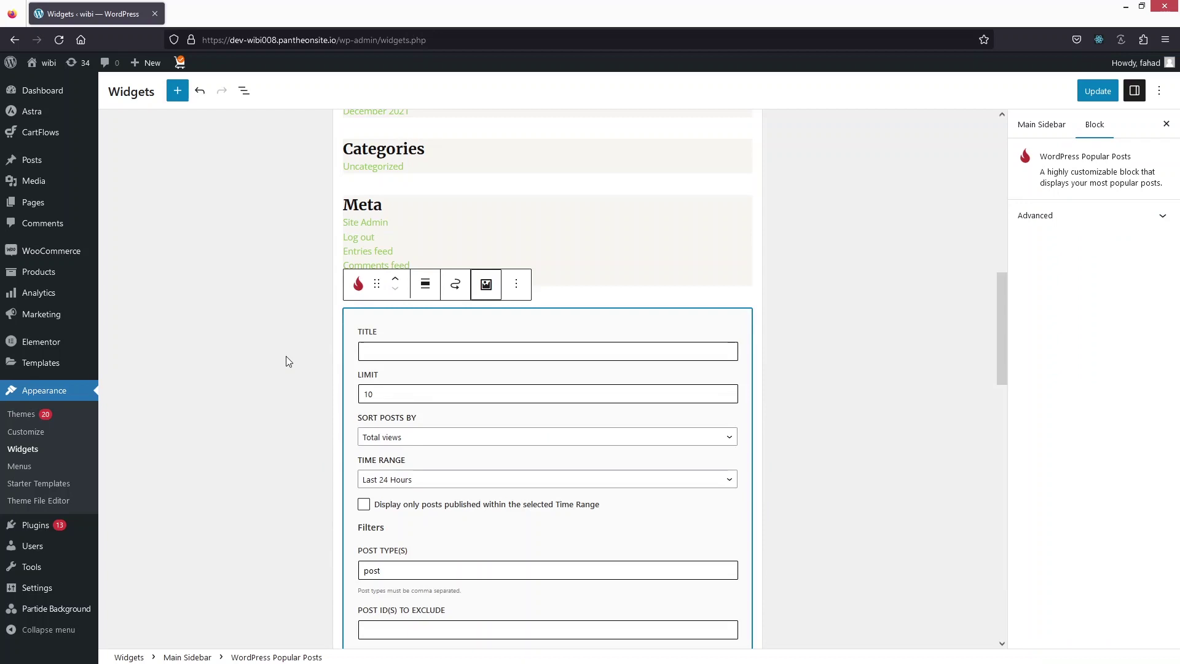
{"action": "scroll", "coordinate": [455, 326], "scroll_direction": "down", "scroll_amount": 2}
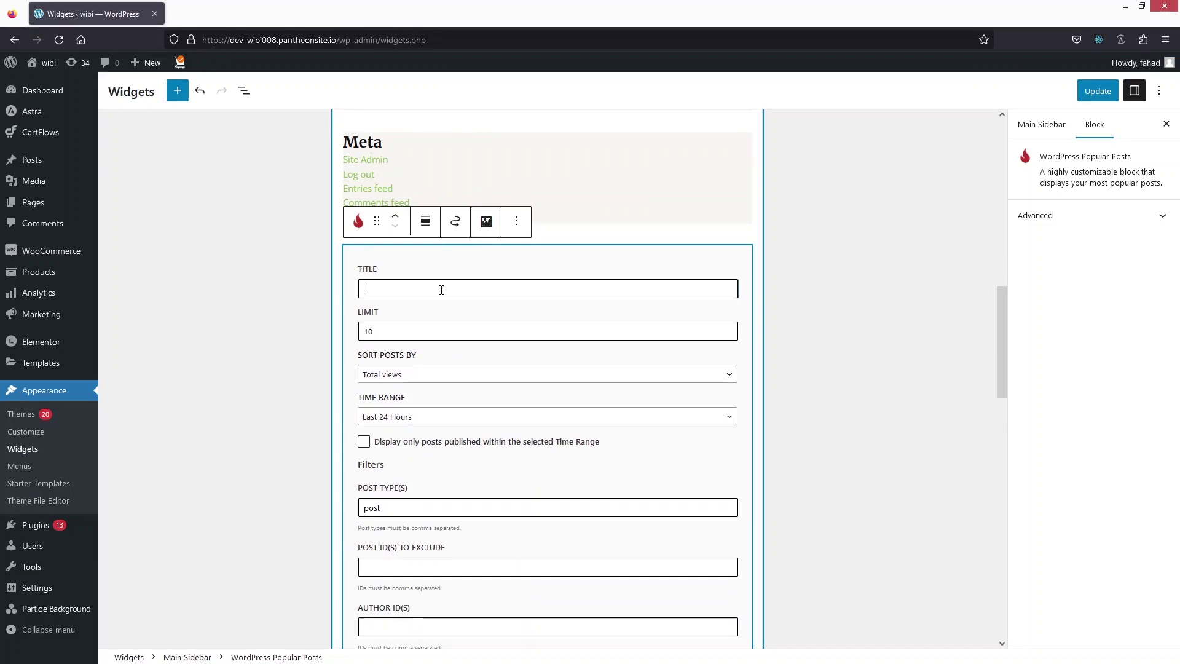
{"action": "type", "text": "Popular"}
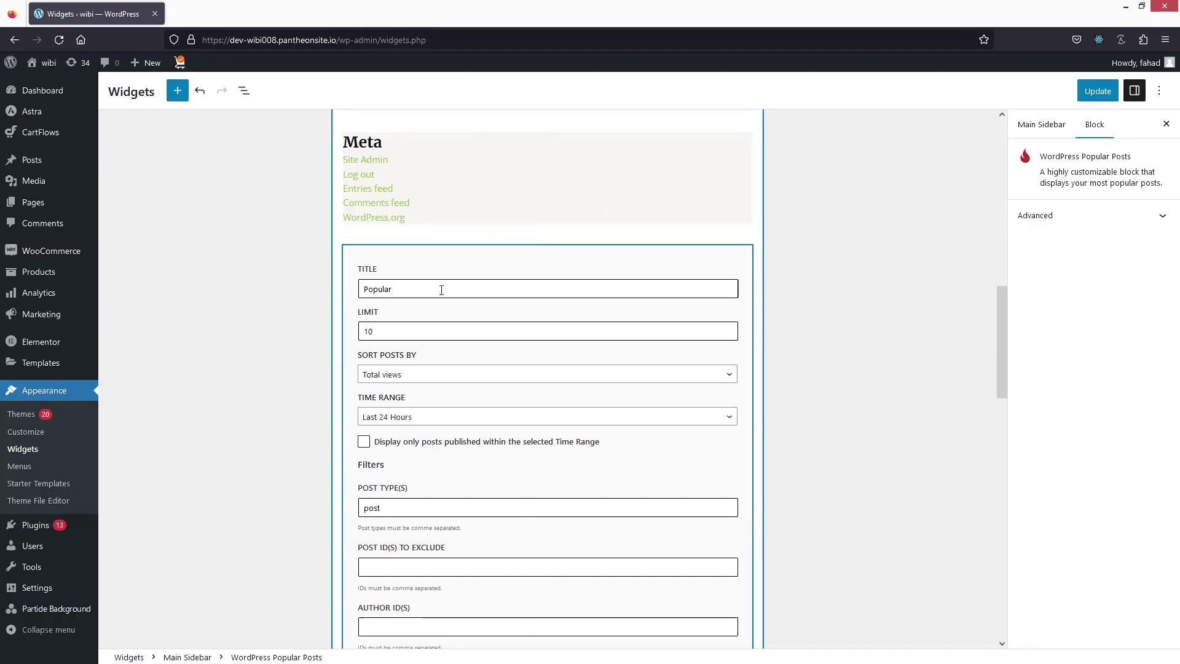
Keep sorting by Total views and time range Last 24 Hours, then review the remaining options.
{"action": "scroll", "coordinate": [430, 288], "scroll_direction": "down", "scroll_amount": 2}
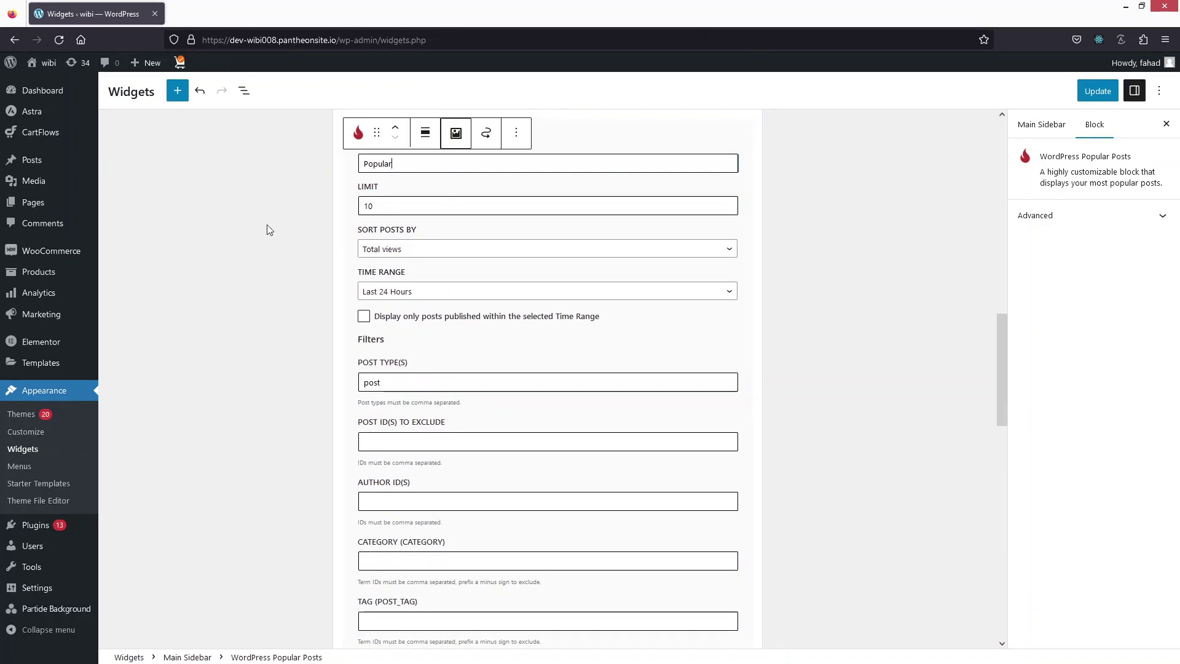
{"action": "left_click", "coordinate": [427, 249]}
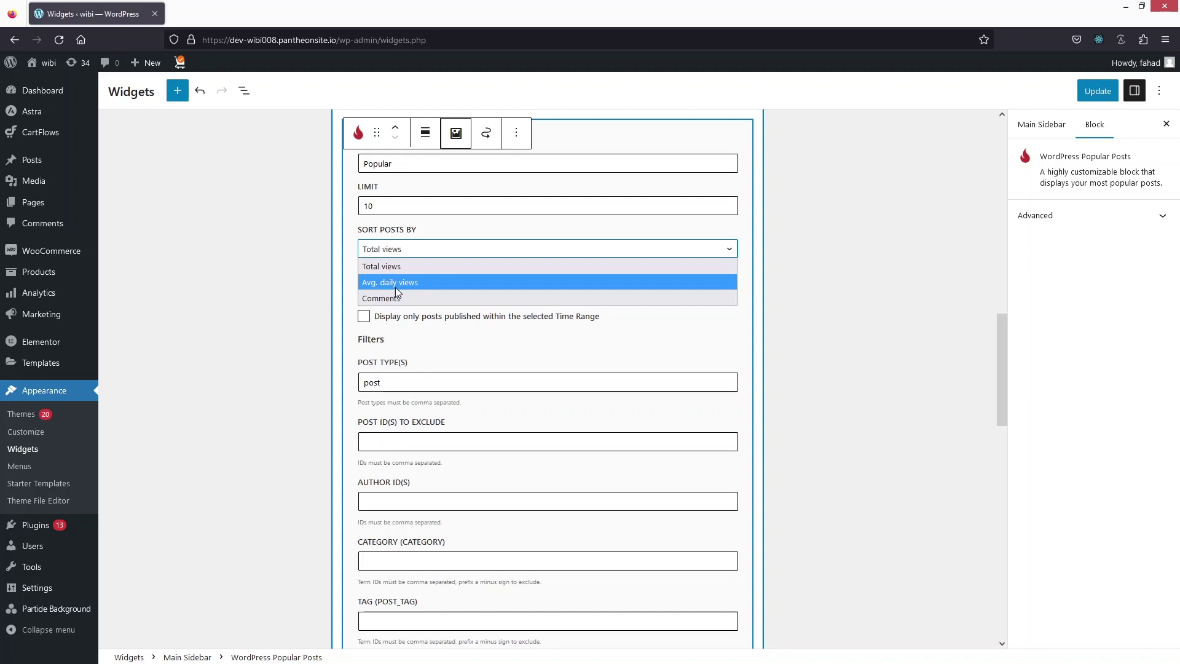
{"action": "left_click", "coordinate": [517, 306]}
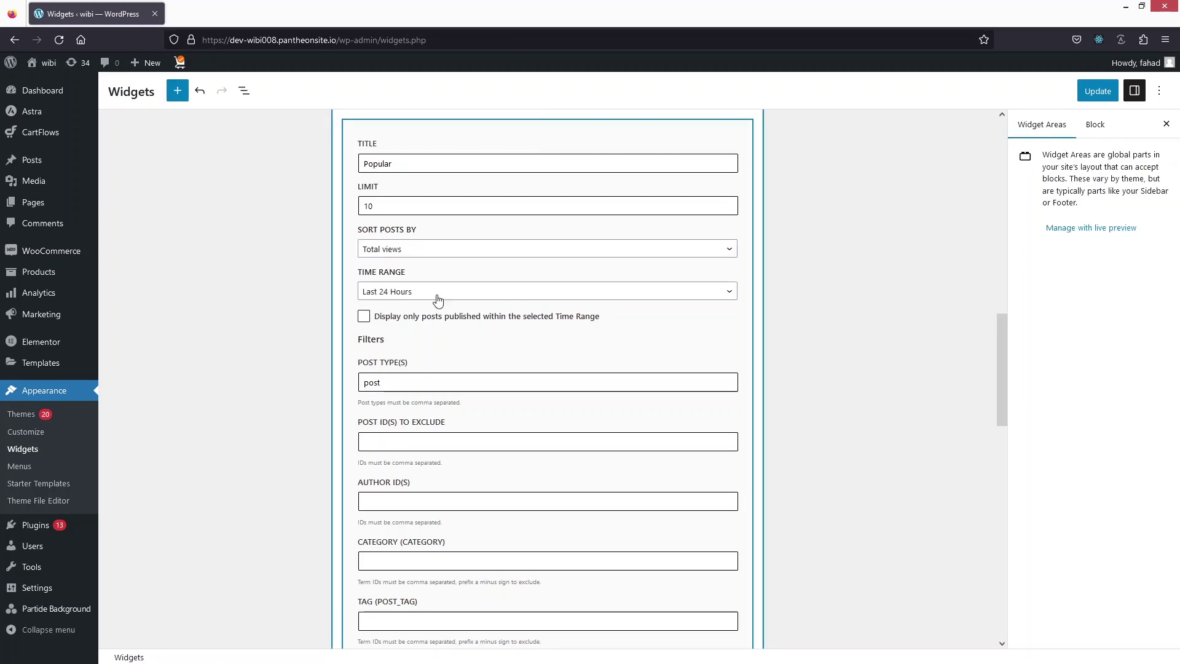
{"action": "scroll", "coordinate": [408, 293], "scroll_direction": "down", "scroll_amount": 1}
{"action": "left_click", "coordinate": [450, 233]}
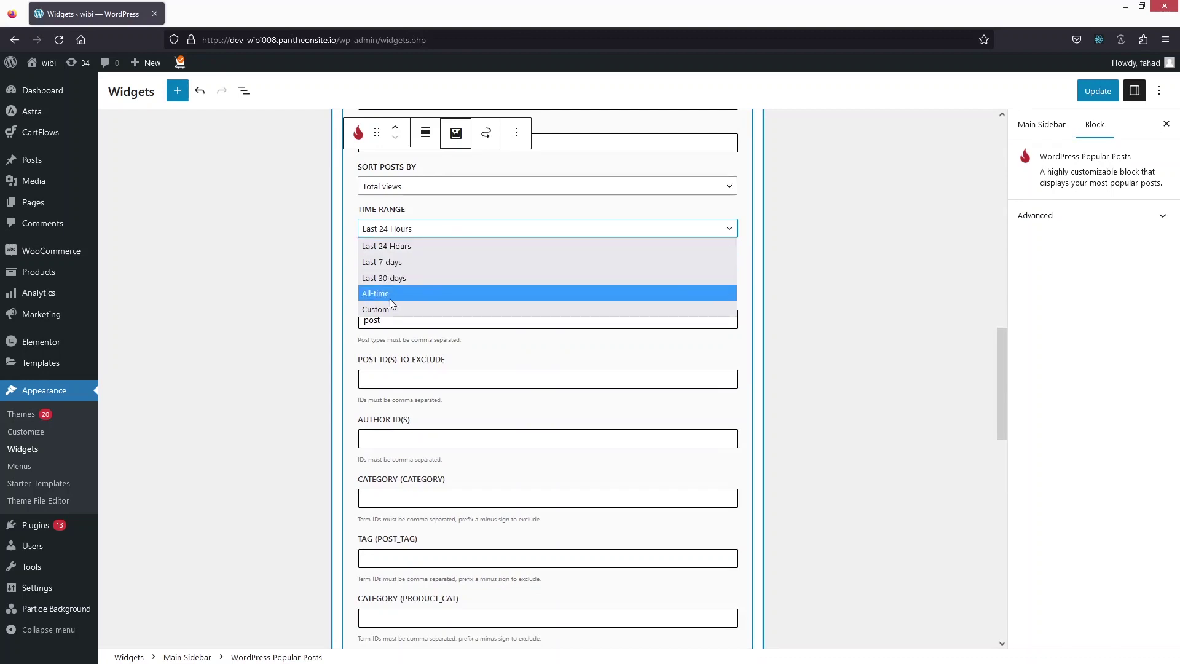
{"action": "left_click", "coordinate": [313, 268]}
{"action": "scroll", "coordinate": [390, 231], "scroll_direction": "down", "scroll_amount": 3}
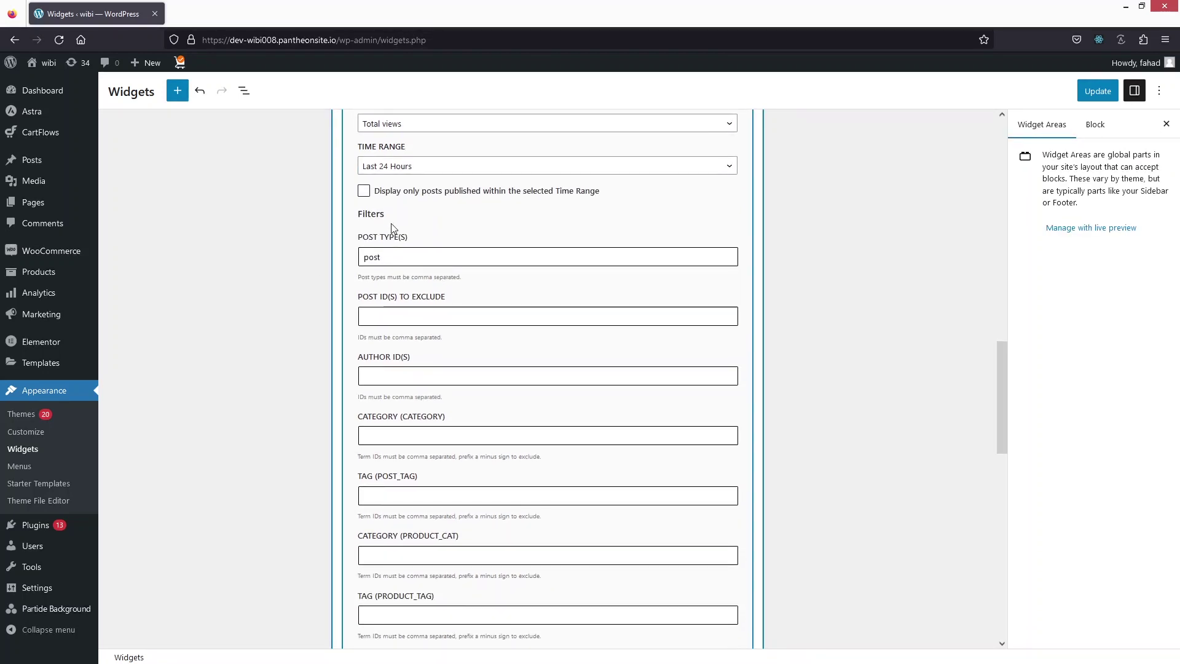
{"action": "scroll", "coordinate": [379, 175], "scroll_direction": "up", "scroll_amount": 1}
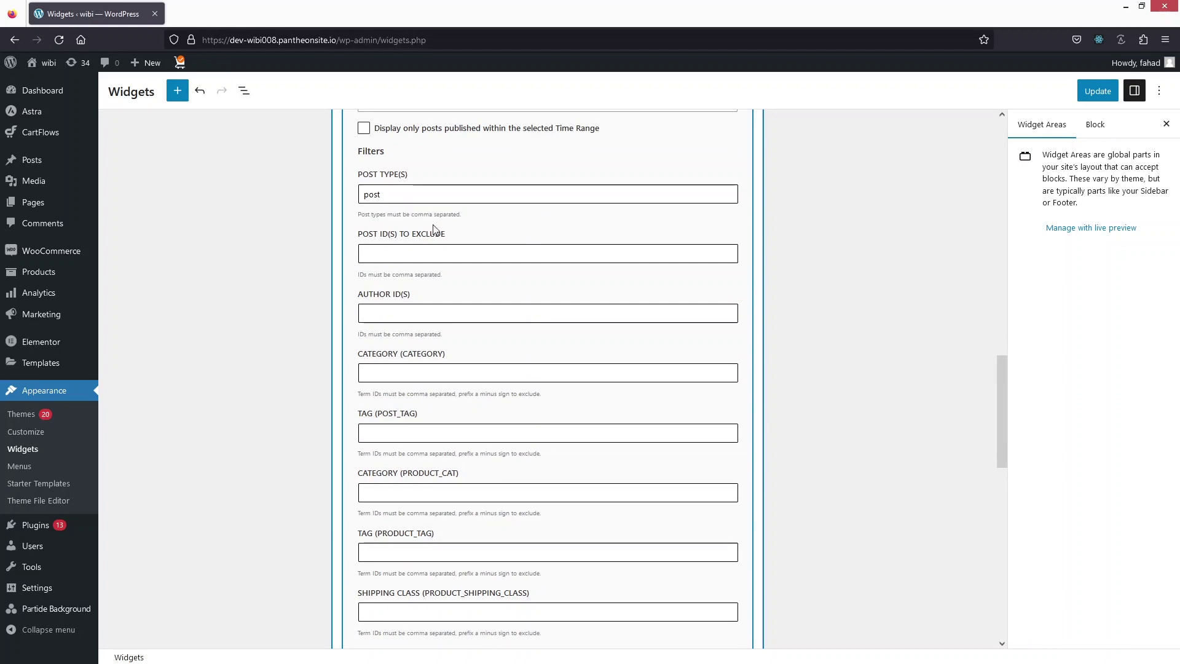
{"action": "scroll", "coordinate": [411, 246], "scroll_direction": "down", "scroll_amount": 1}
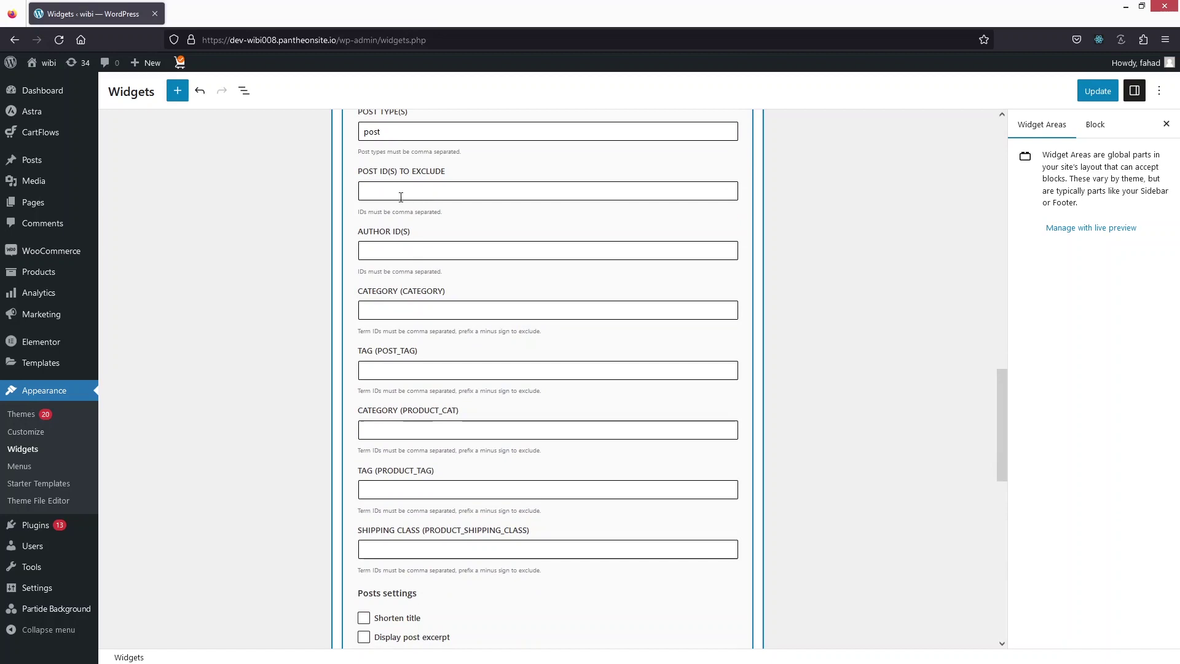
{"action": "scroll", "coordinate": [401, 197], "scroll_direction": "down", "scroll_amount": 1}
{"action": "scroll", "coordinate": [382, 196], "scroll_direction": "up", "scroll_amount": 1}
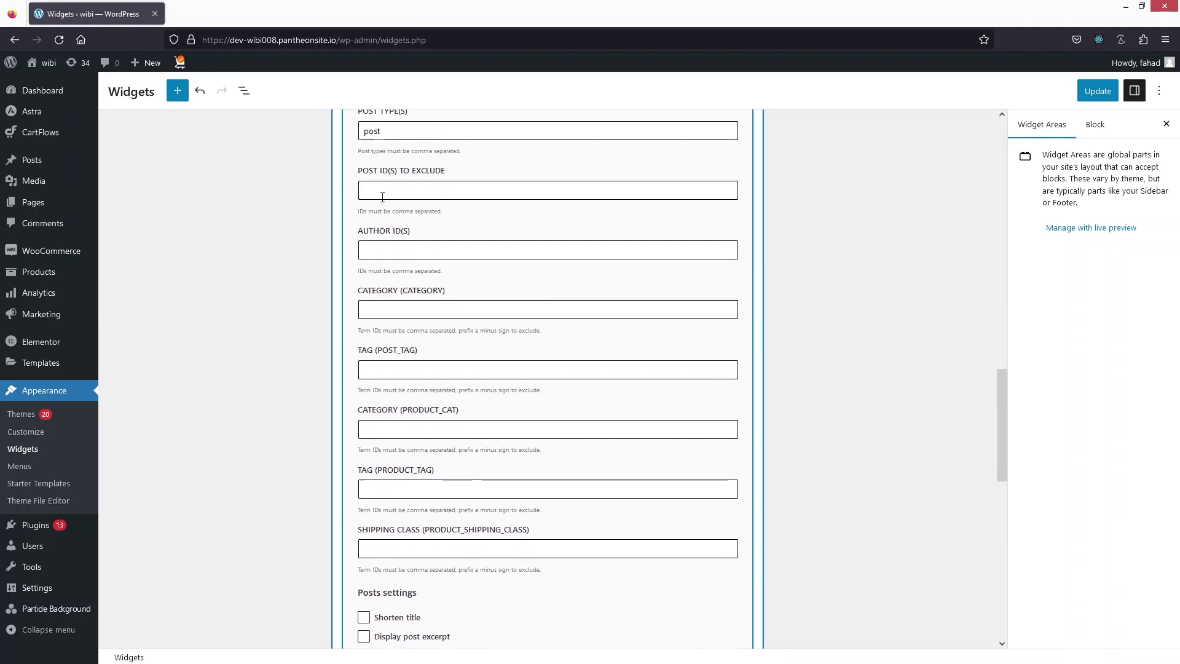
{"action": "scroll", "coordinate": [393, 280], "scroll_direction": "down", "scroll_amount": 1}
{"action": "scroll", "coordinate": [389, 257], "scroll_direction": "down", "scroll_amount": 1}
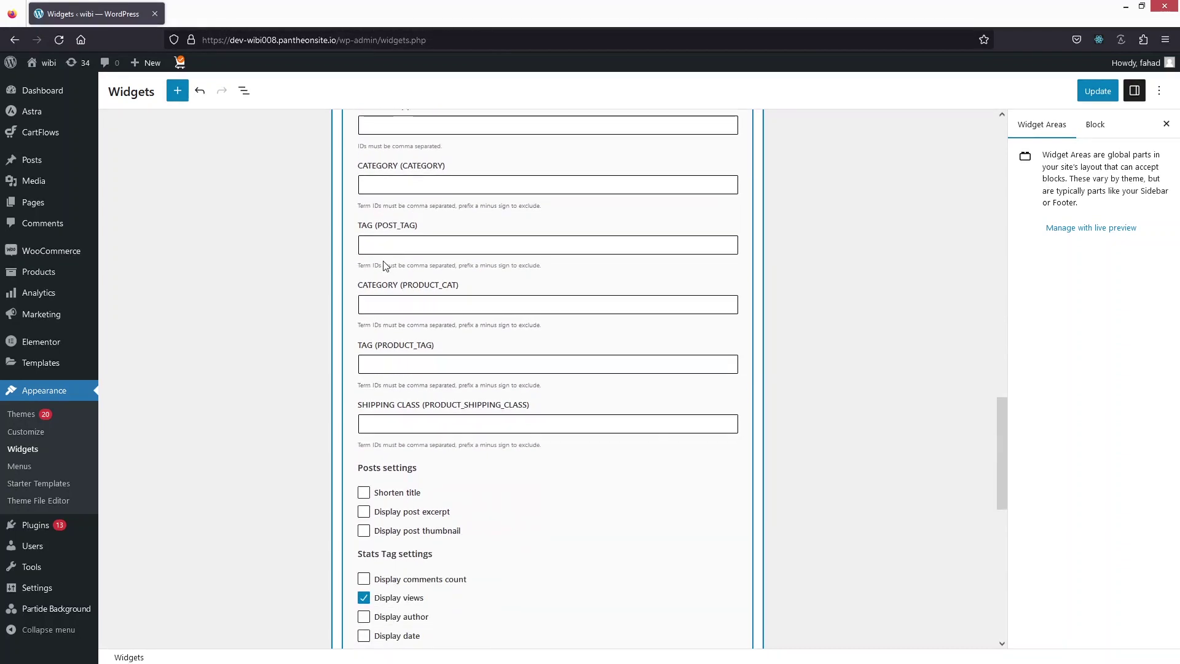
{"action": "scroll", "coordinate": [387, 253], "scroll_direction": "down", "scroll_amount": 1}
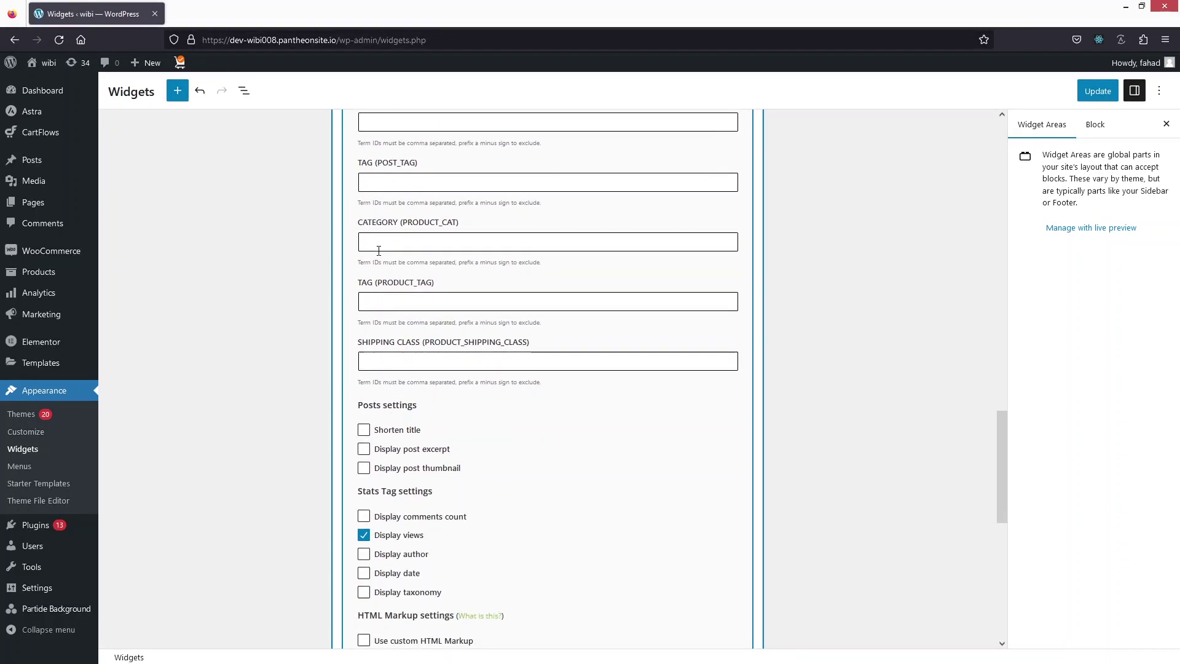
{"action": "scroll", "coordinate": [378, 251], "scroll_direction": "down", "scroll_amount": 2}
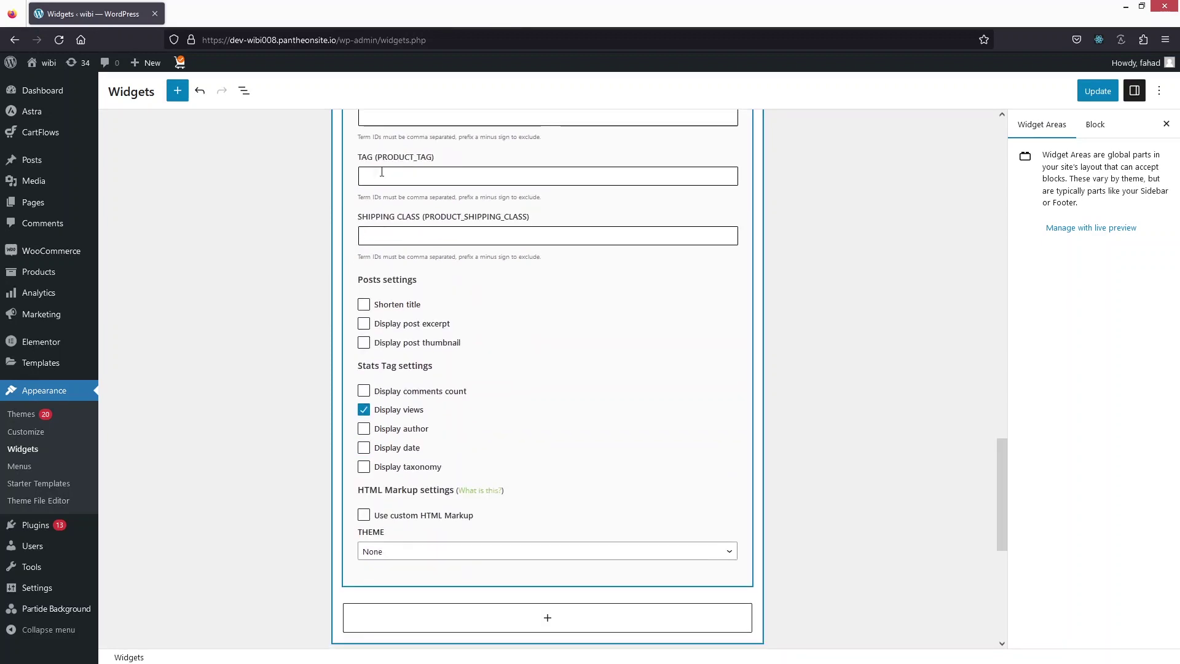
{"action": "scroll", "coordinate": [429, 332], "scroll_direction": "down", "scroll_amount": 2}
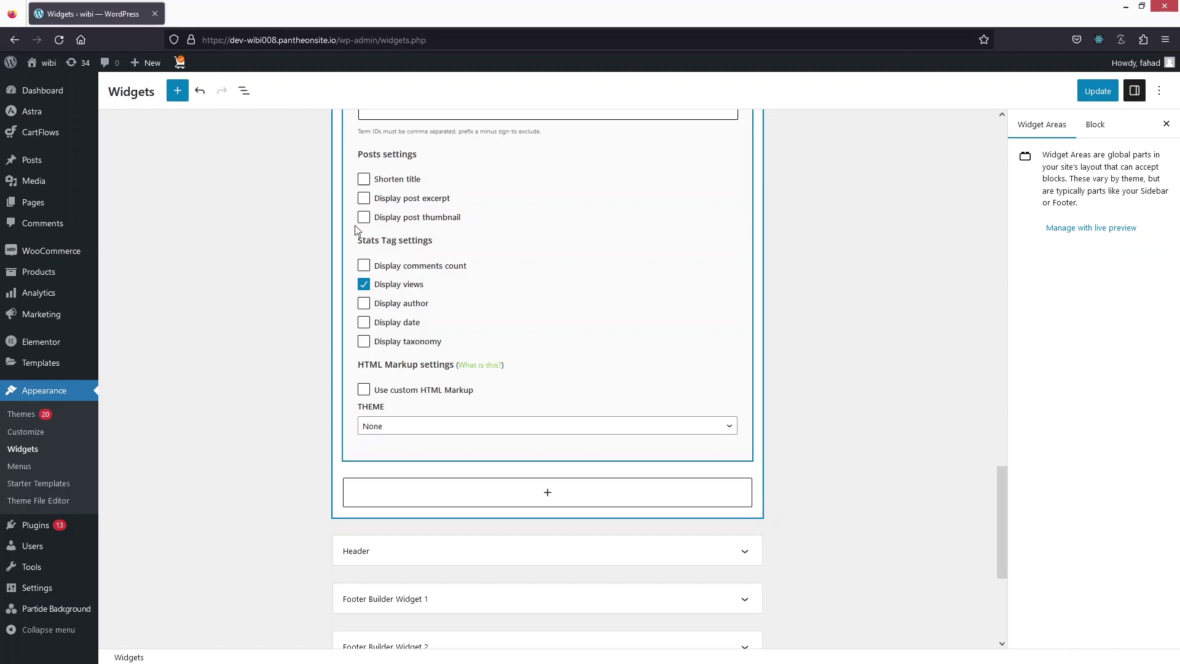
{"action": "scroll", "coordinate": [337, 225], "scroll_direction": "down", "scroll_amount": 1}
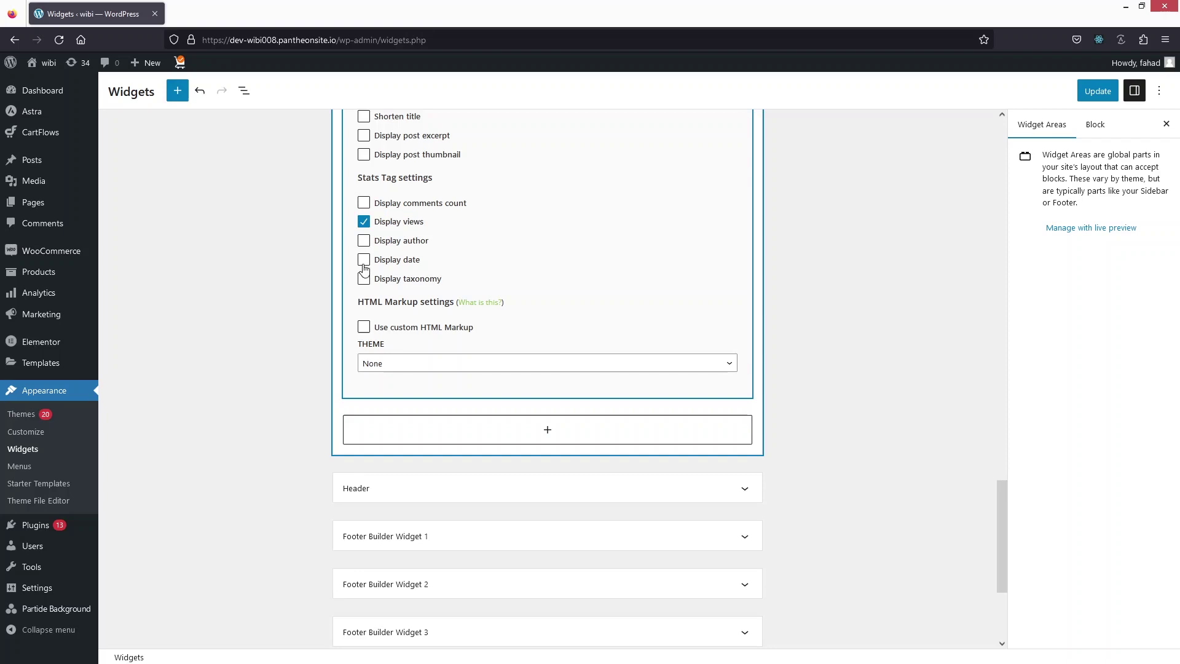
Turn off view counts and turn on post excerpts in the Popular Posts block.
{"action": "left_click", "coordinate": [363, 222]}
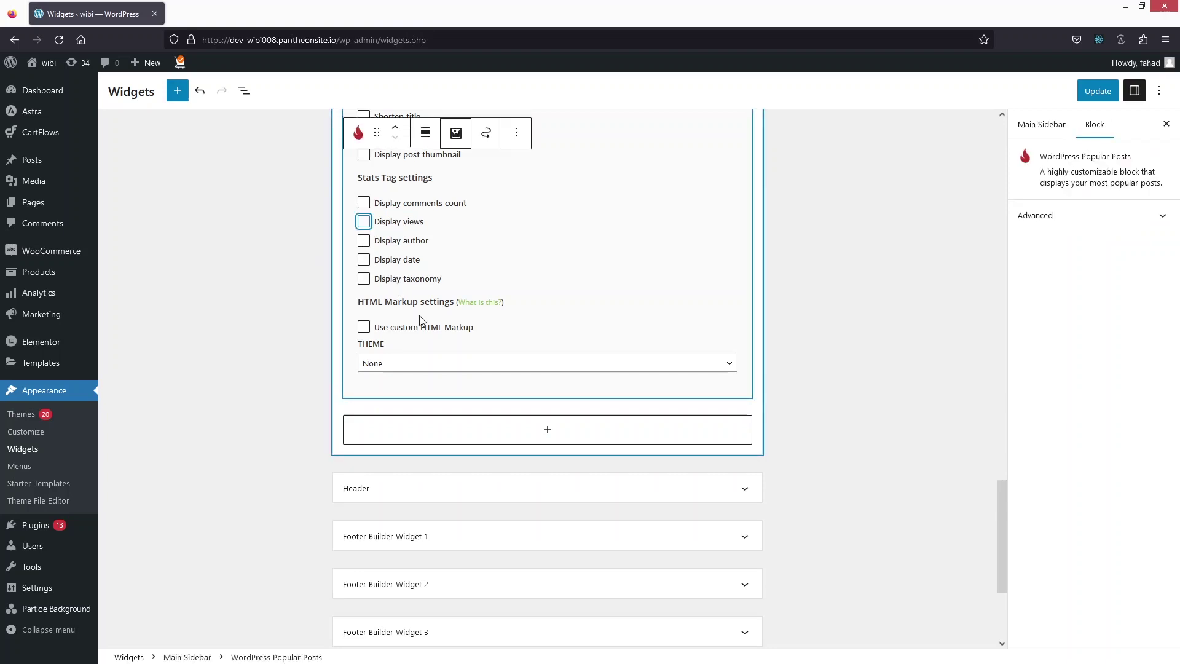
{"action": "scroll", "coordinate": [606, 421], "scroll_direction": "up", "scroll_amount": 2}
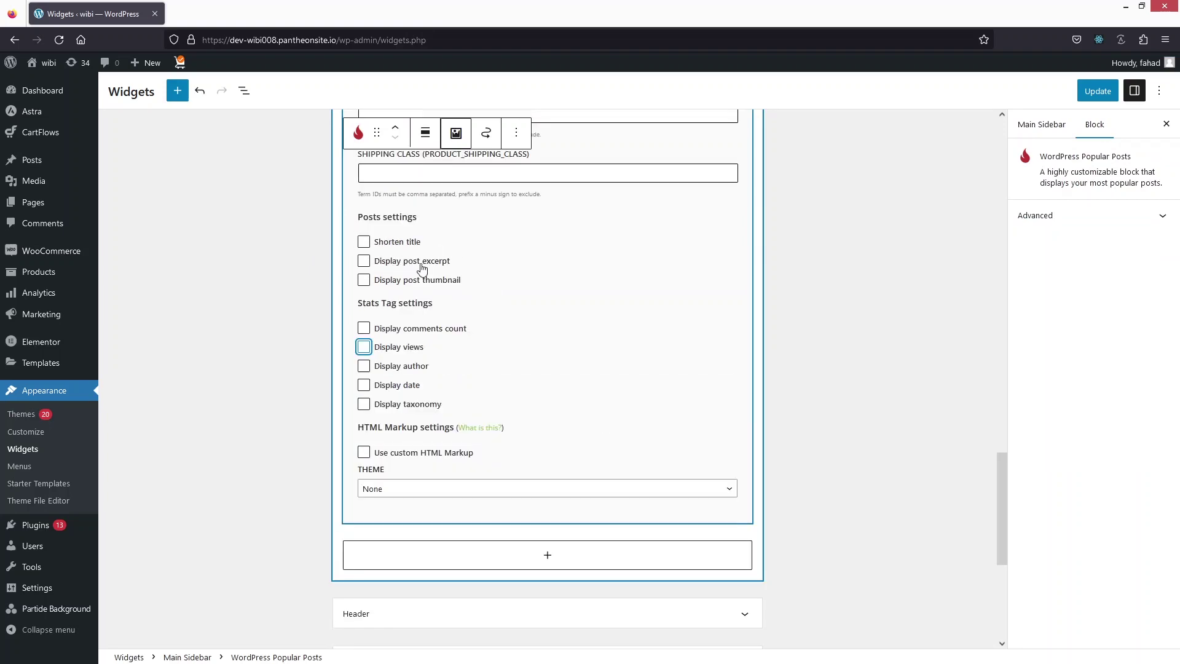
{"action": "left_click", "coordinate": [363, 263]}
Set the block's theme to Cards and save the widgets with Update.
{"action": "scroll", "coordinate": [410, 295], "scroll_direction": "down", "scroll_amount": 2}
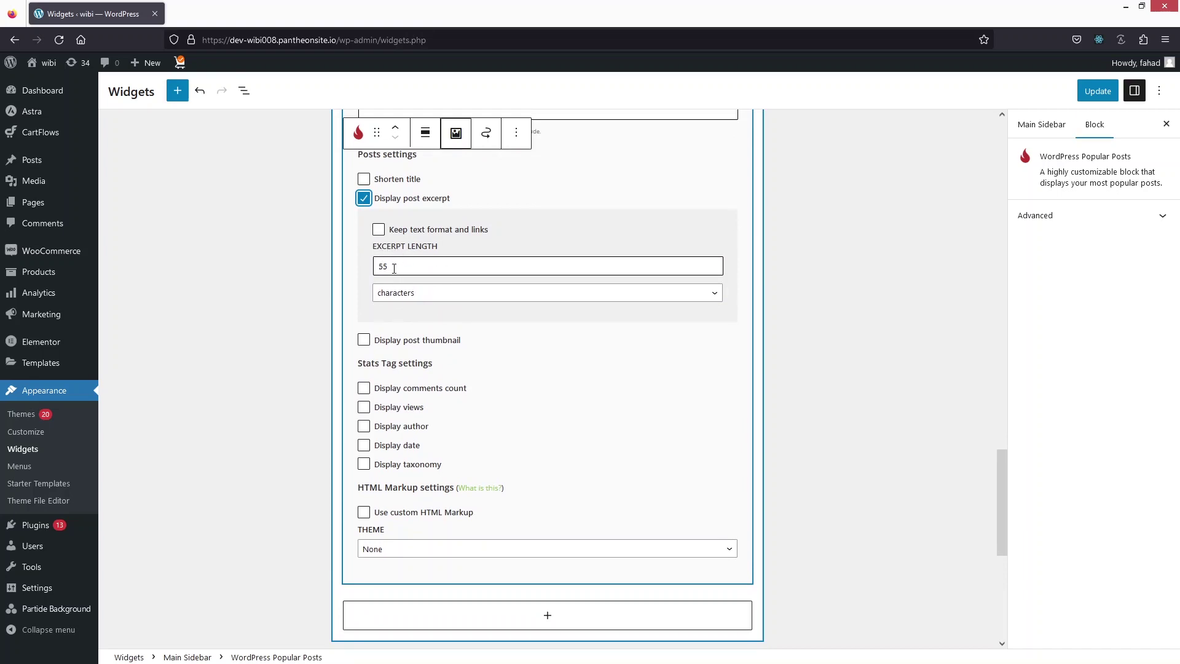
{"action": "scroll", "coordinate": [378, 291], "scroll_direction": "down", "scroll_amount": 5}
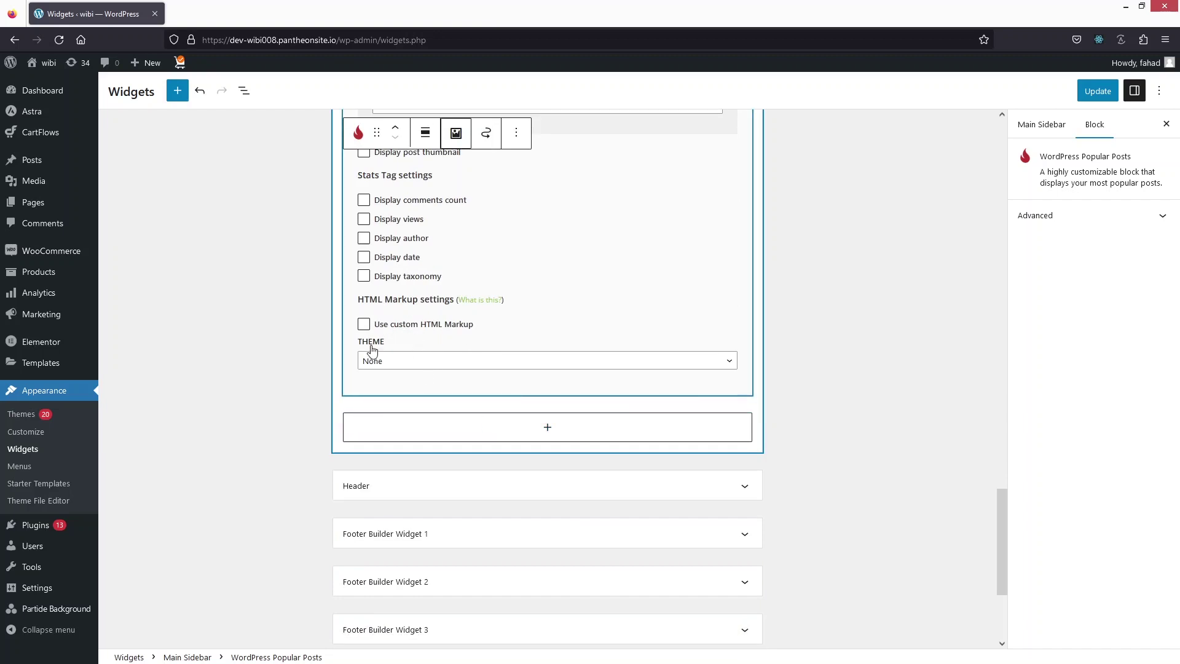
{"action": "left_click", "coordinate": [413, 367]}
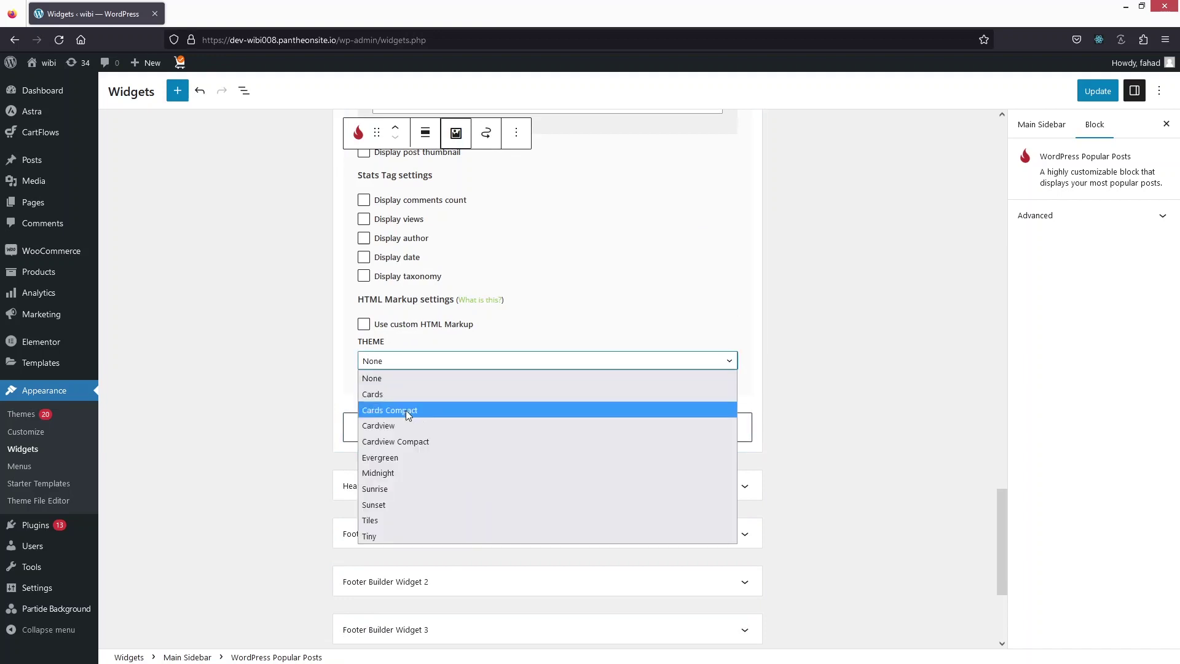
{"action": "left_click", "coordinate": [386, 397]}
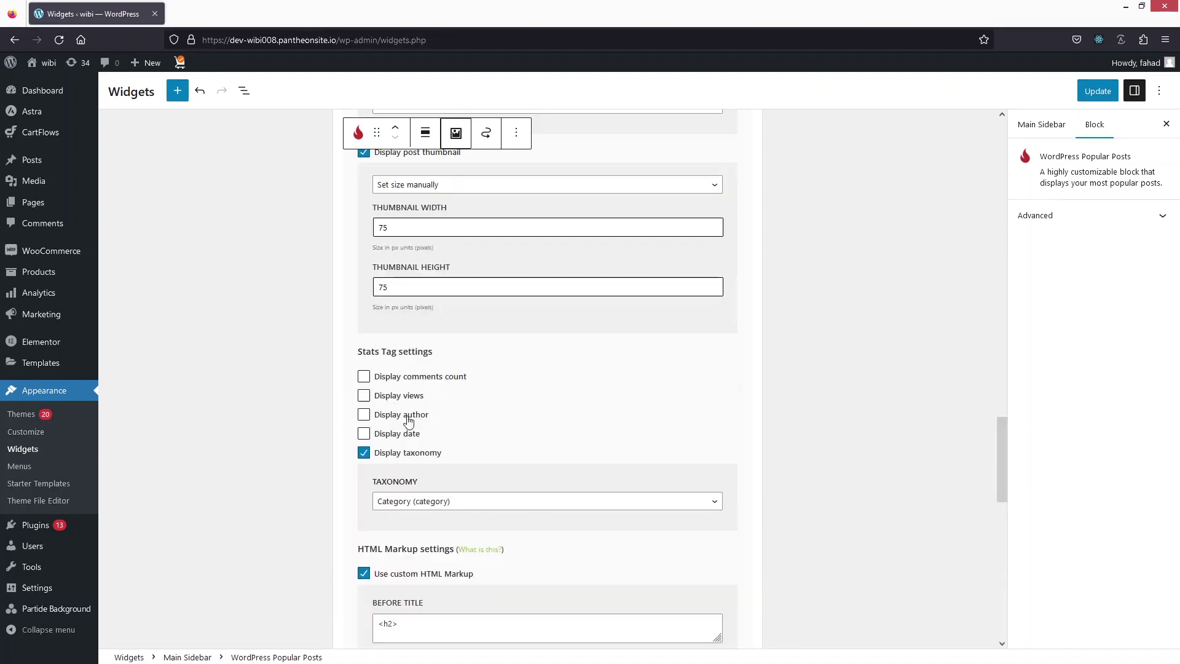
{"action": "scroll", "coordinate": [520, 481], "scroll_direction": "down", "scroll_amount": 9}
{"action": "scroll", "coordinate": [529, 370], "scroll_direction": "up", "scroll_amount": 1}
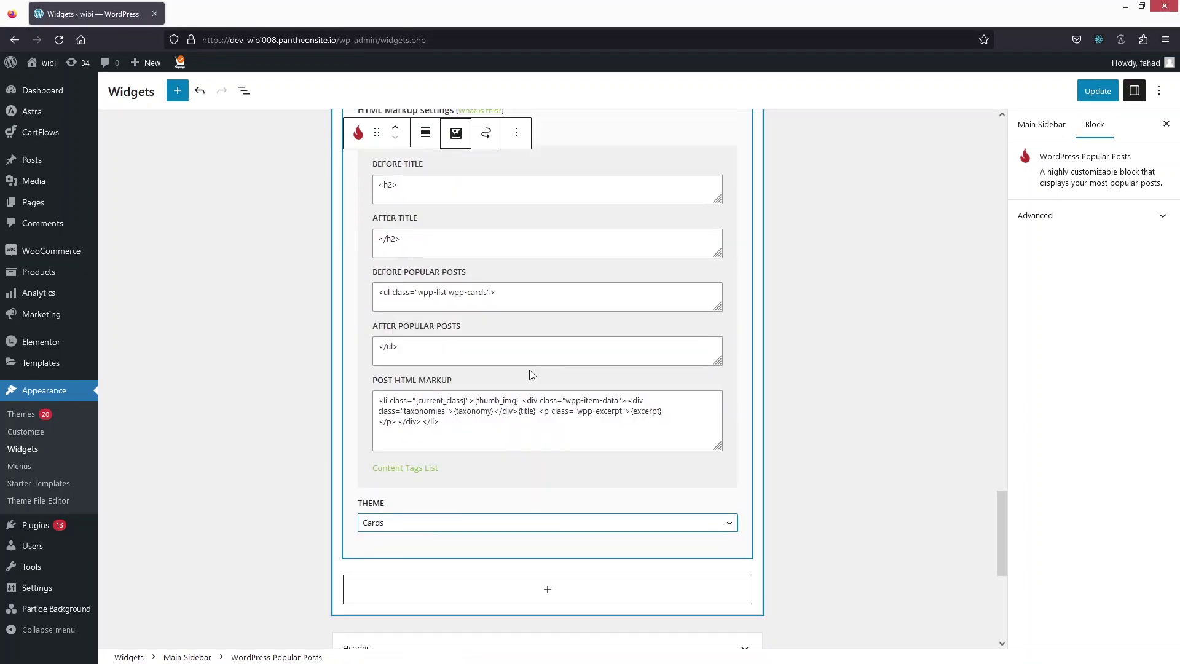
{"action": "left_click", "coordinate": [1101, 91]}
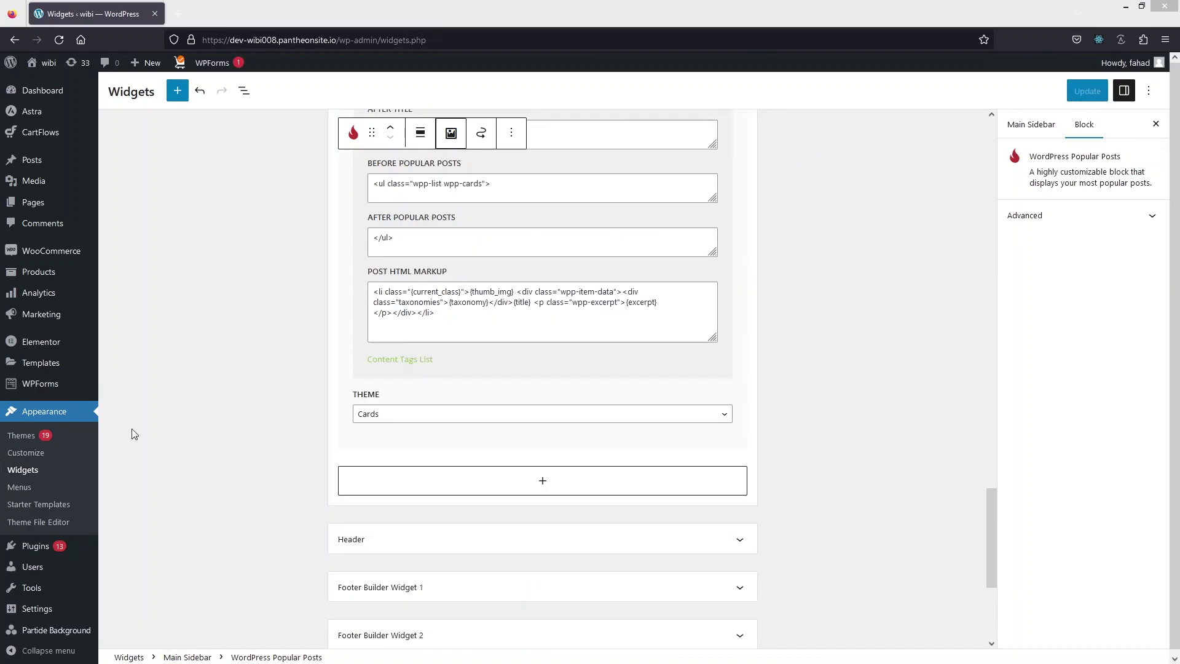
From All Posts, open the Hello world! post's View link in a new tab.
{"action": "mouse_move", "coordinate": [54, 165]}
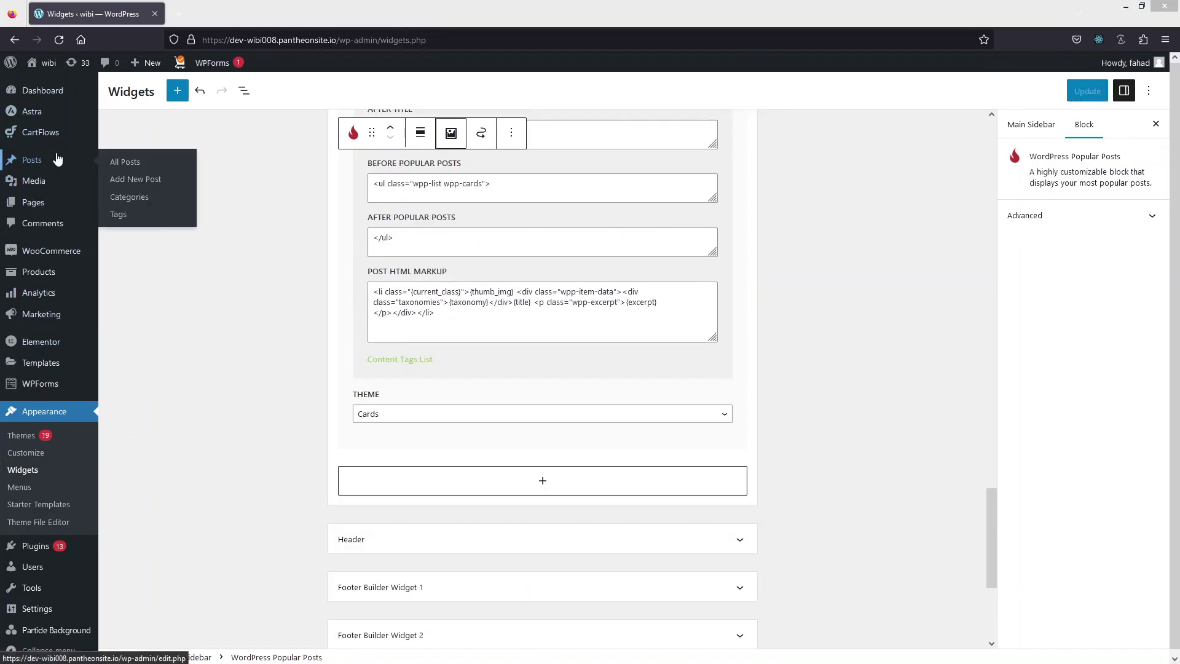
{"action": "left_click", "coordinate": [160, 170]}
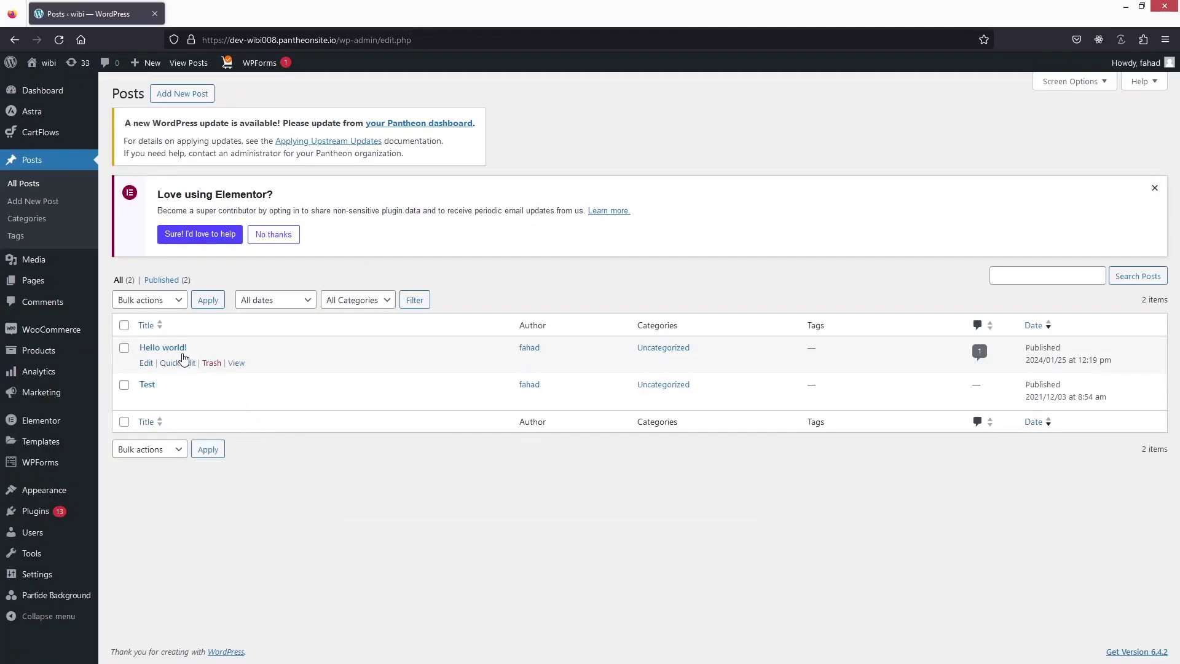
{"action": "middle_click", "coordinate": [238, 363]}
Check the Popular widget card on the Hello world! post, then go back to the admin tab.
{"action": "left_click", "coordinate": [212, 14]}
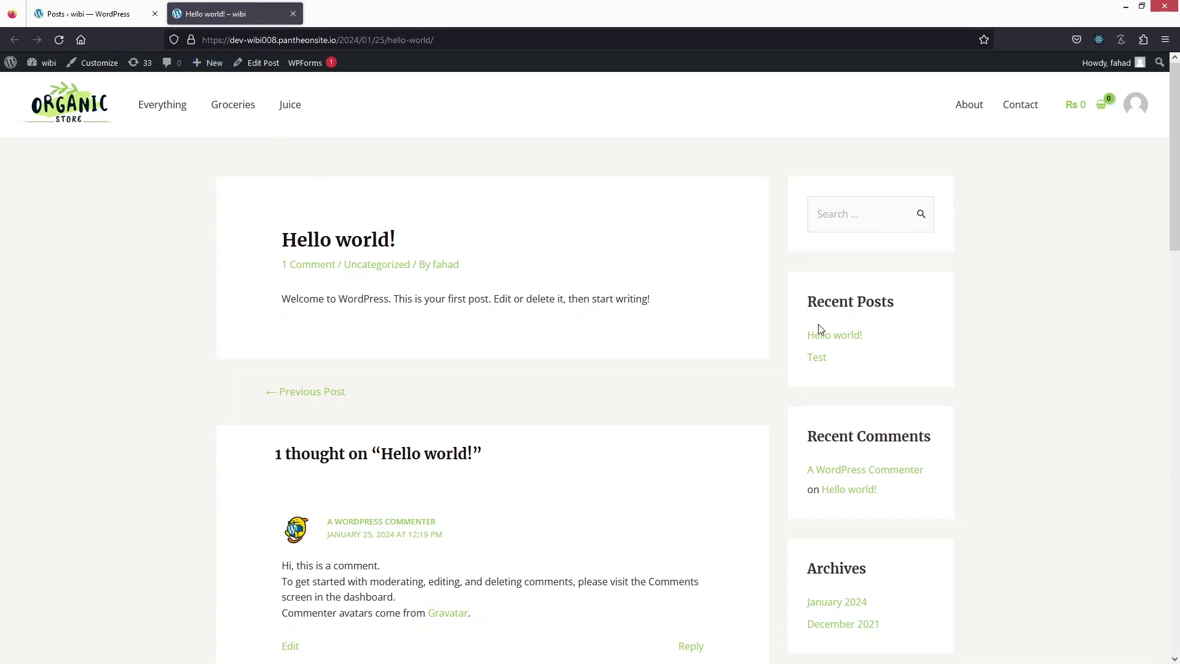
{"action": "scroll", "coordinate": [821, 331], "scroll_direction": "down", "scroll_amount": 8}
{"action": "scroll", "coordinate": [817, 326], "scroll_direction": "down", "scroll_amount": 4}
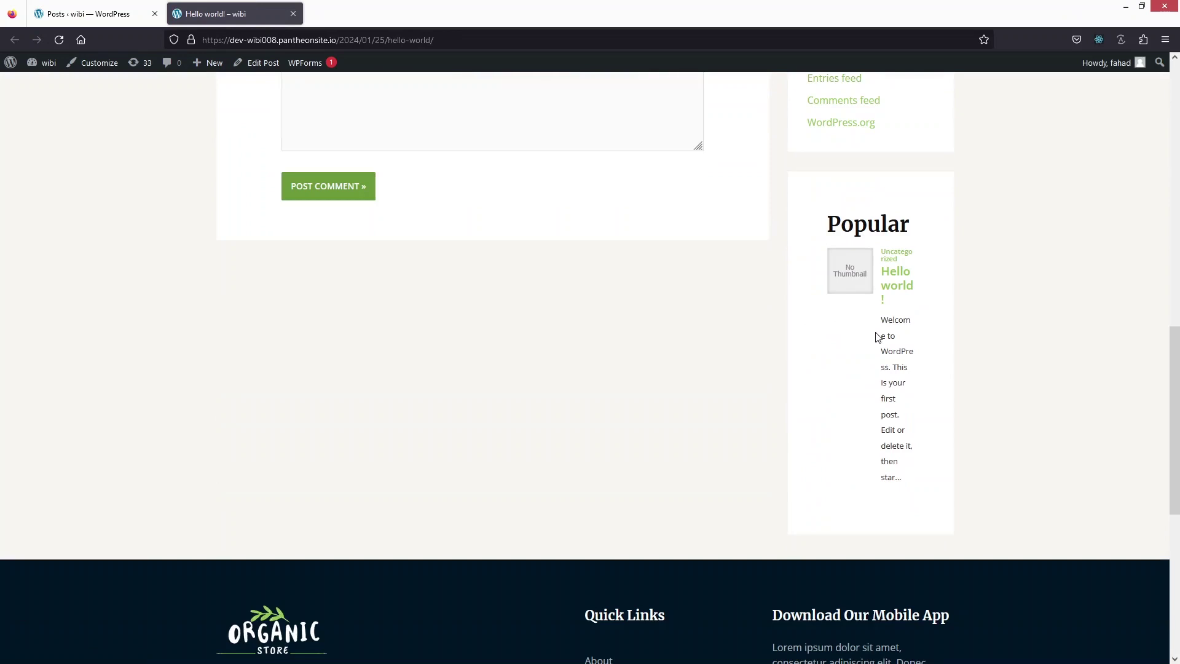
{"action": "scroll", "coordinate": [878, 338], "scroll_direction": "up", "scroll_amount": 2}
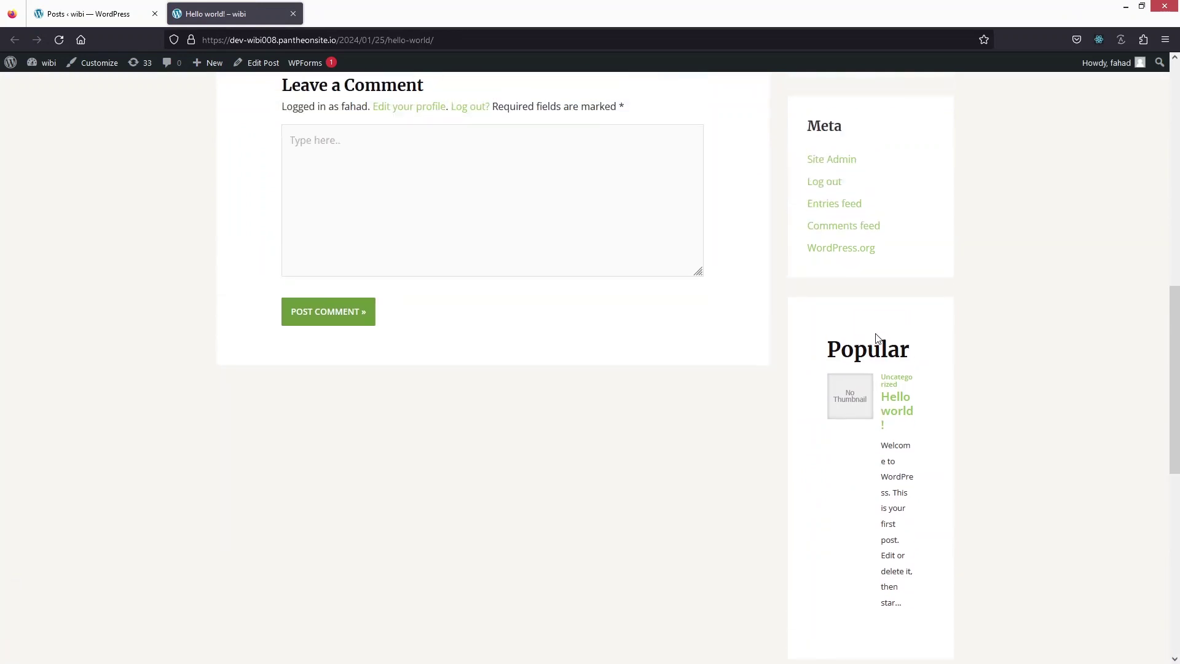
{"action": "left_click", "coordinate": [98, 14]}
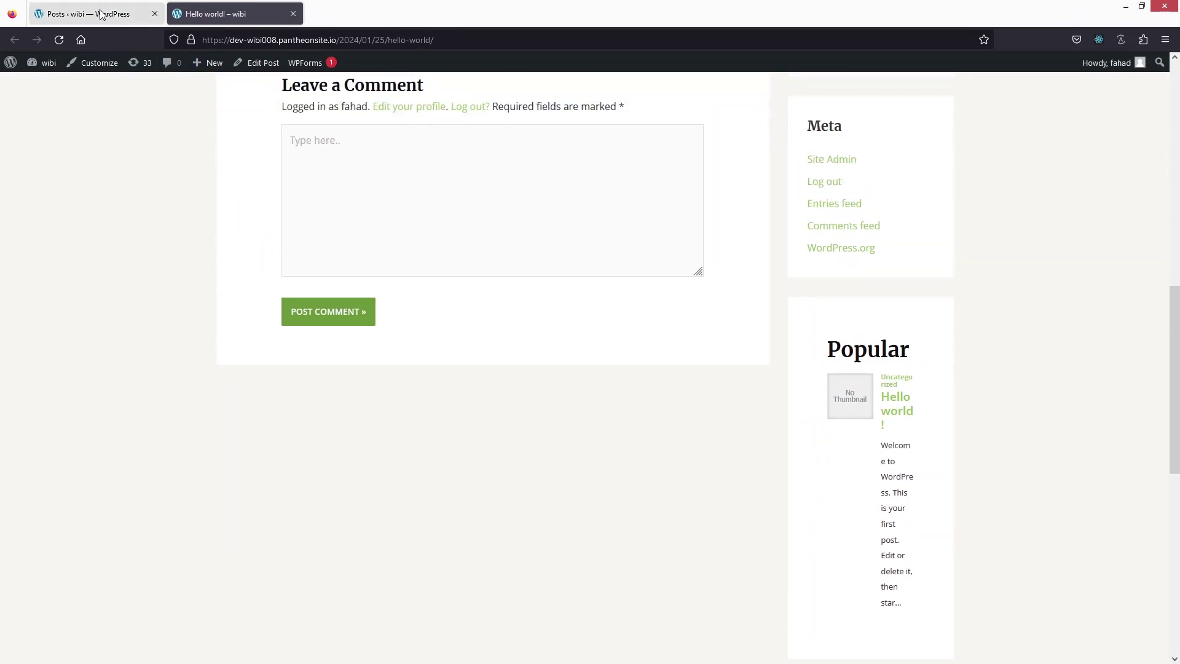
In Widgets, turn off post excerpts, choose 'Use predefined size' for thumbnails, and save.
{"action": "mouse_move", "coordinate": [37, 491]}
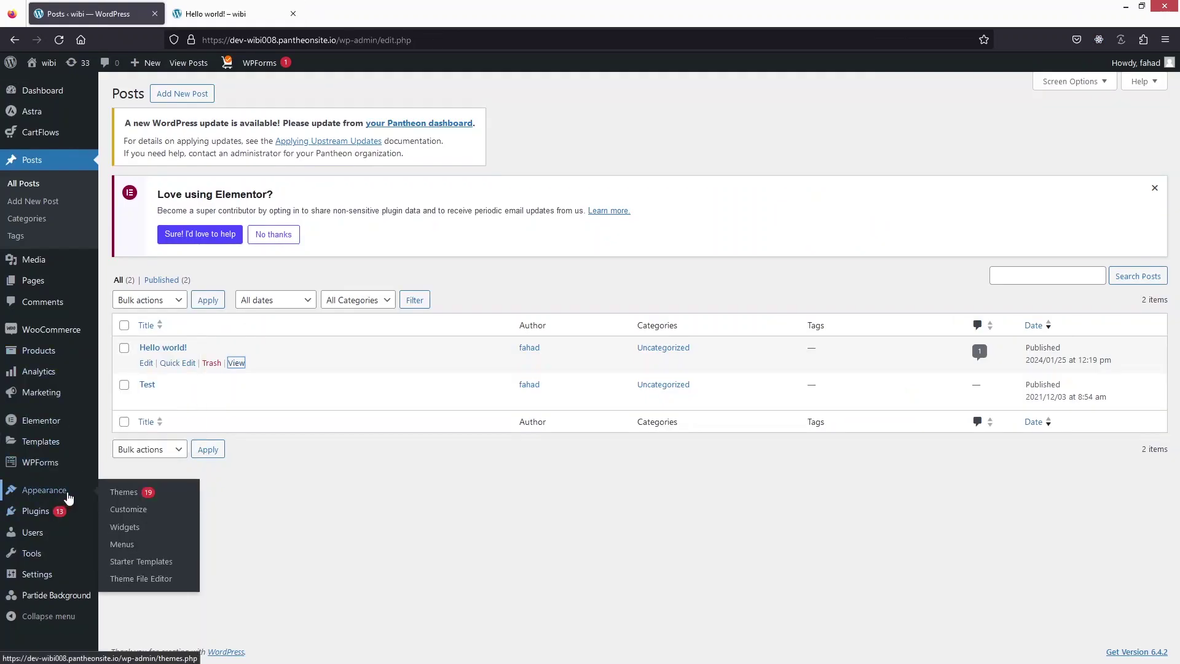
{"action": "left_click", "coordinate": [147, 532]}
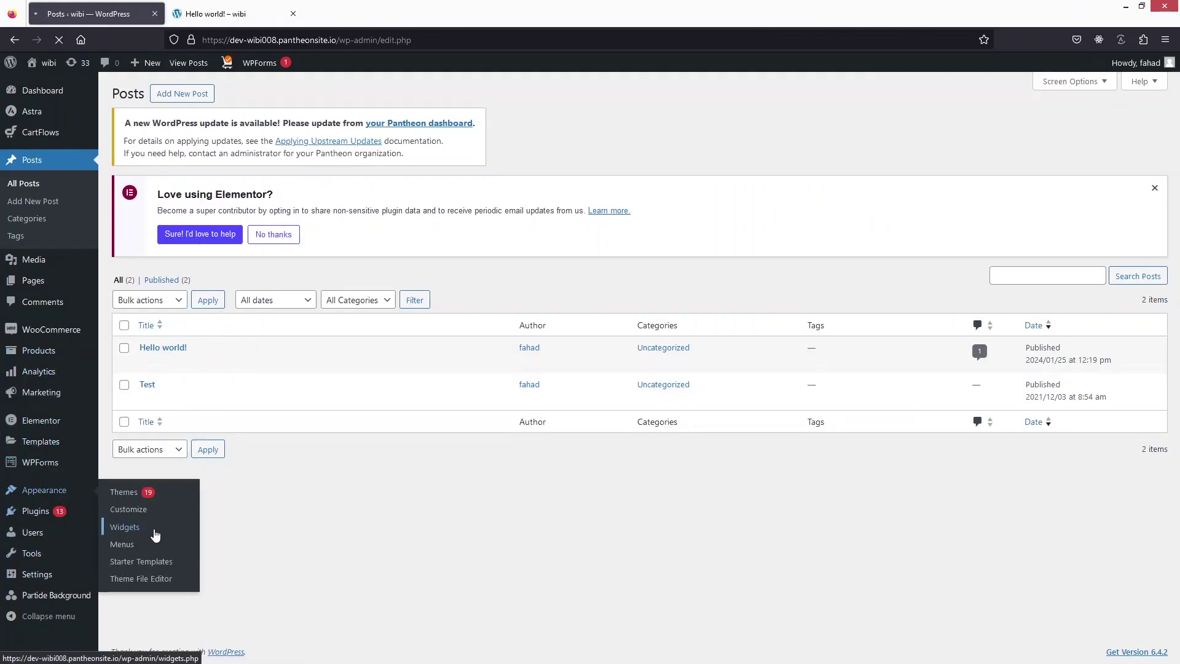
{"action": "scroll", "coordinate": [548, 350], "scroll_direction": "down", "scroll_amount": 10}
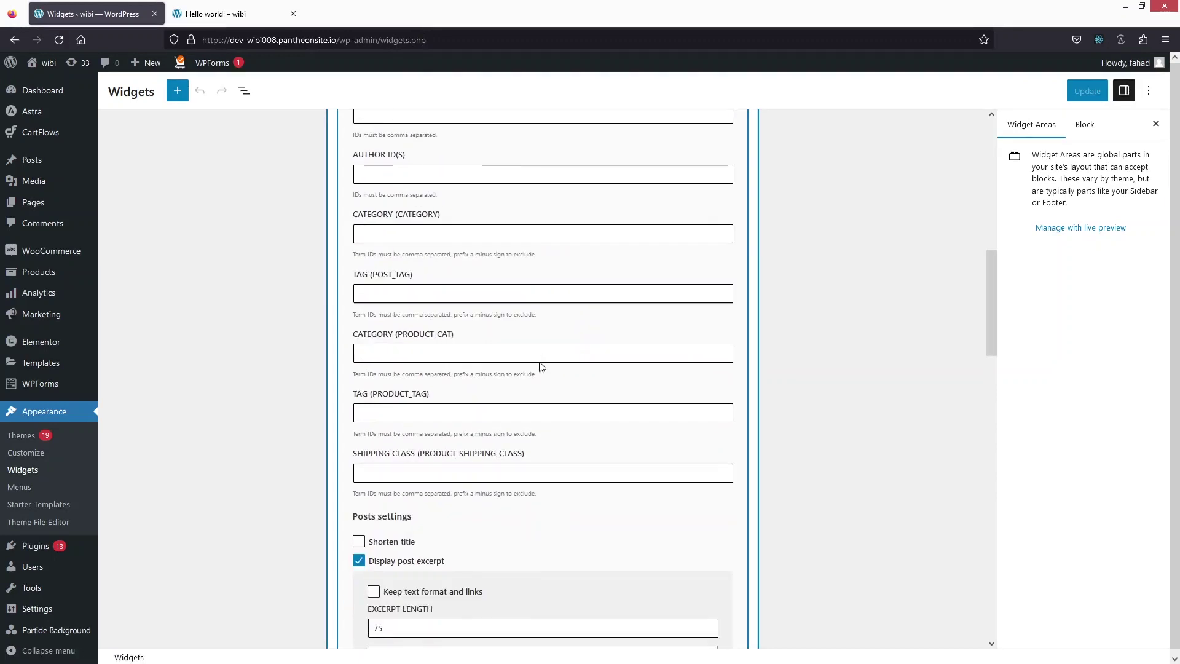
{"action": "scroll", "coordinate": [535, 366], "scroll_direction": "up", "scroll_amount": 2}
{"action": "scroll", "coordinate": [527, 361], "scroll_direction": "down", "scroll_amount": 4}
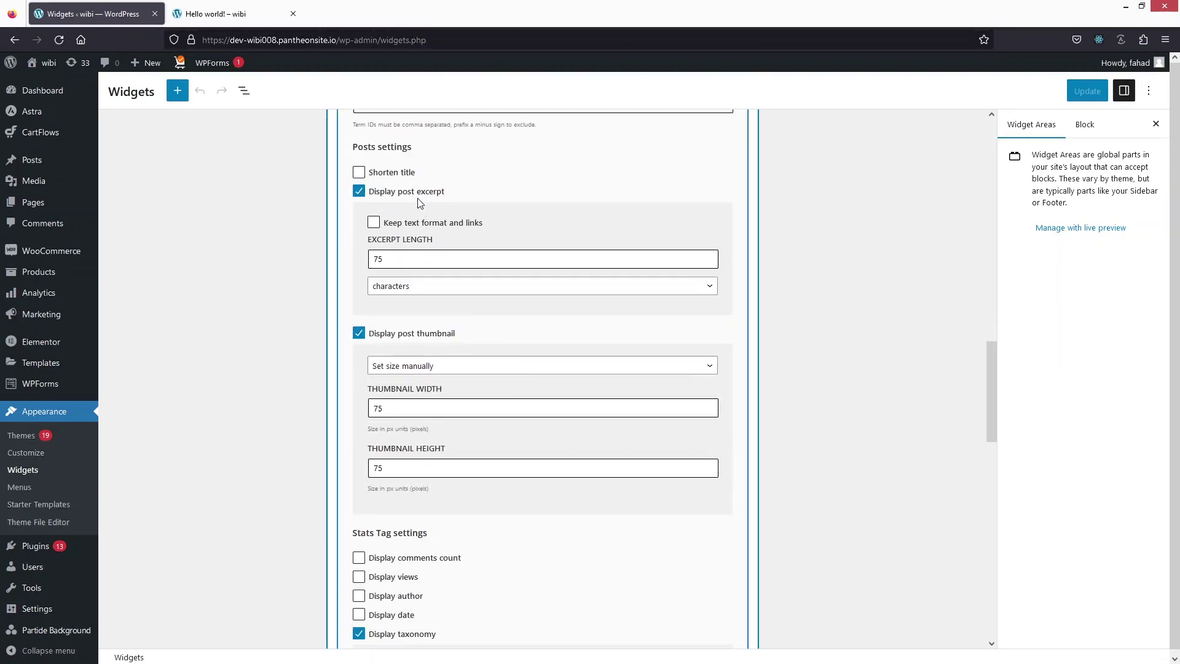
{"action": "left_click", "coordinate": [359, 191]}
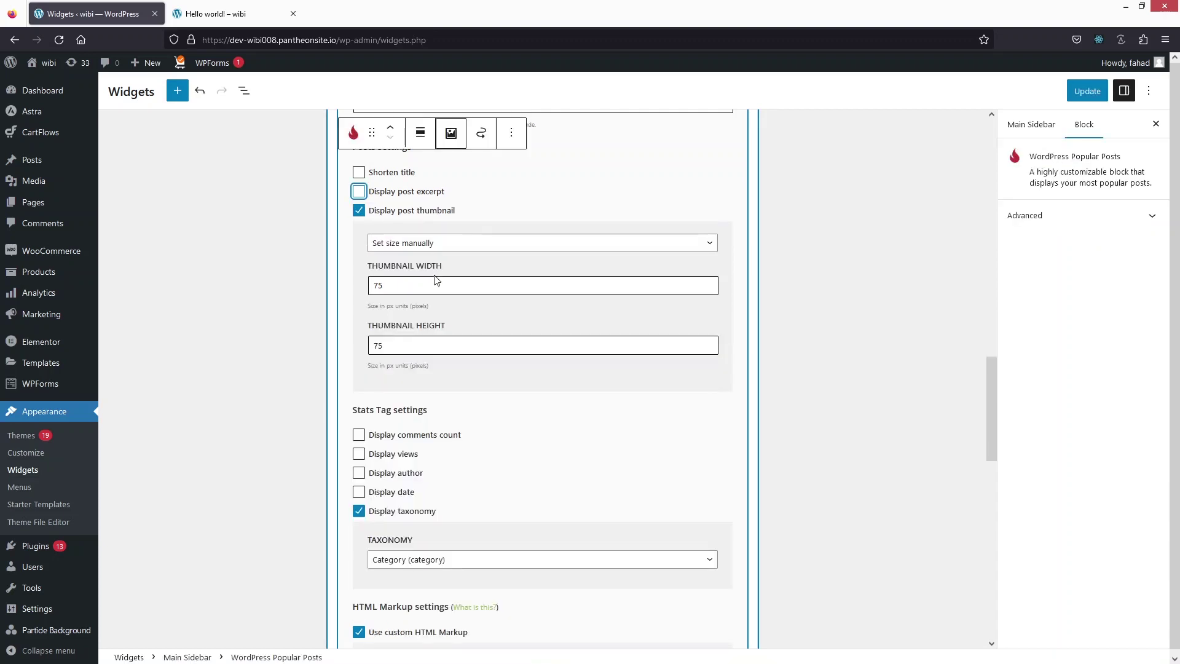
{"action": "left_click", "coordinate": [464, 243]}
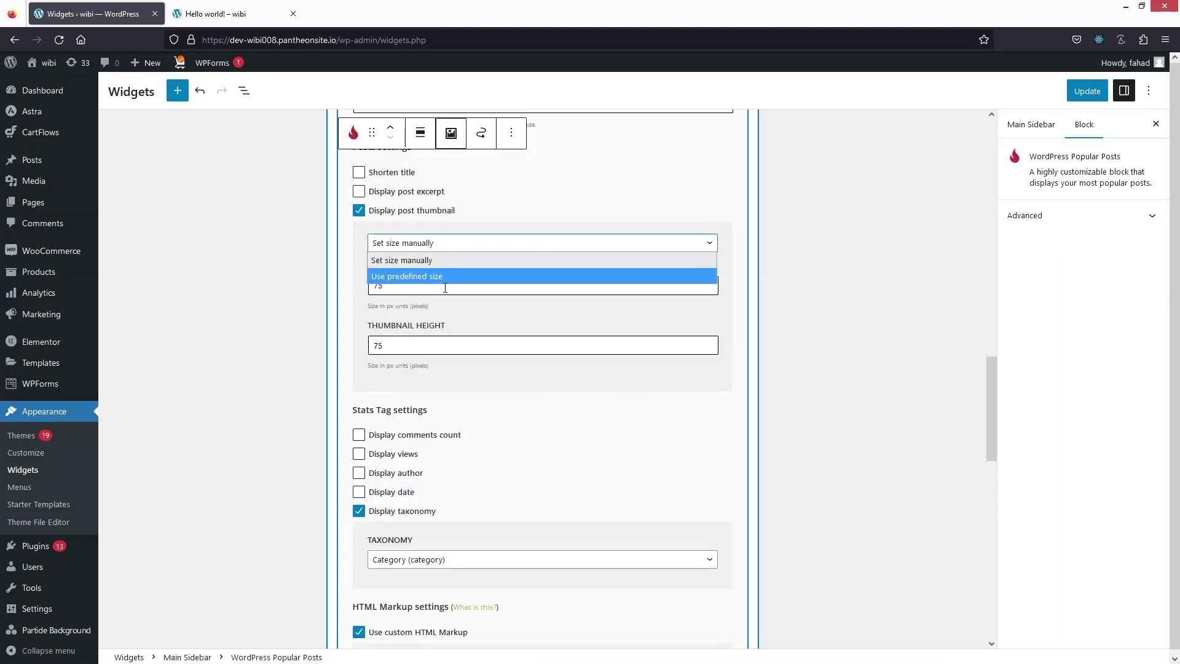
{"action": "left_click", "coordinate": [435, 277]}
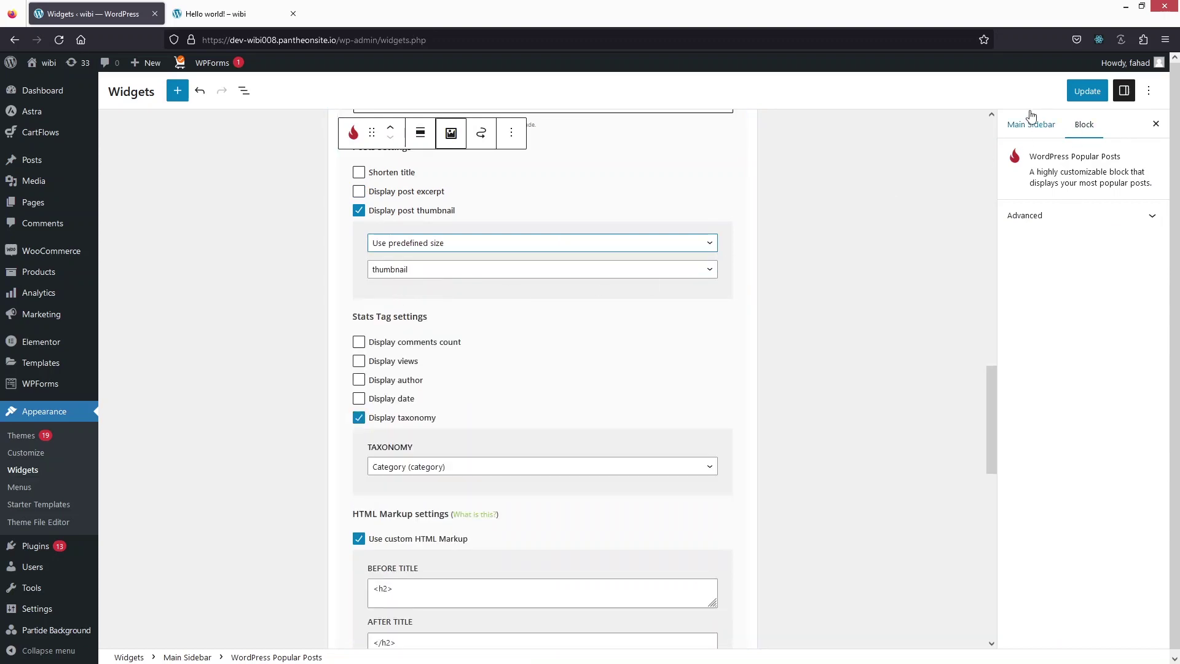
{"action": "left_click", "coordinate": [1089, 92]}
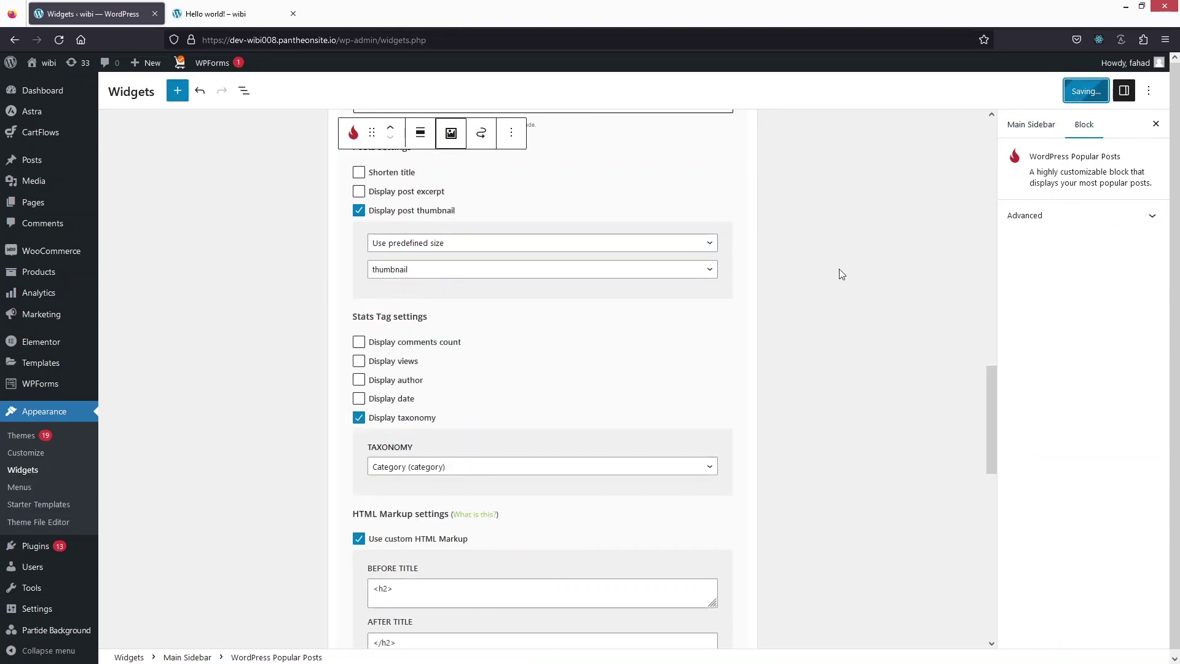
Reload the Hello world! post to see the larger thumbnail, then return to Widgets.
{"action": "left_click", "coordinate": [213, 14]}
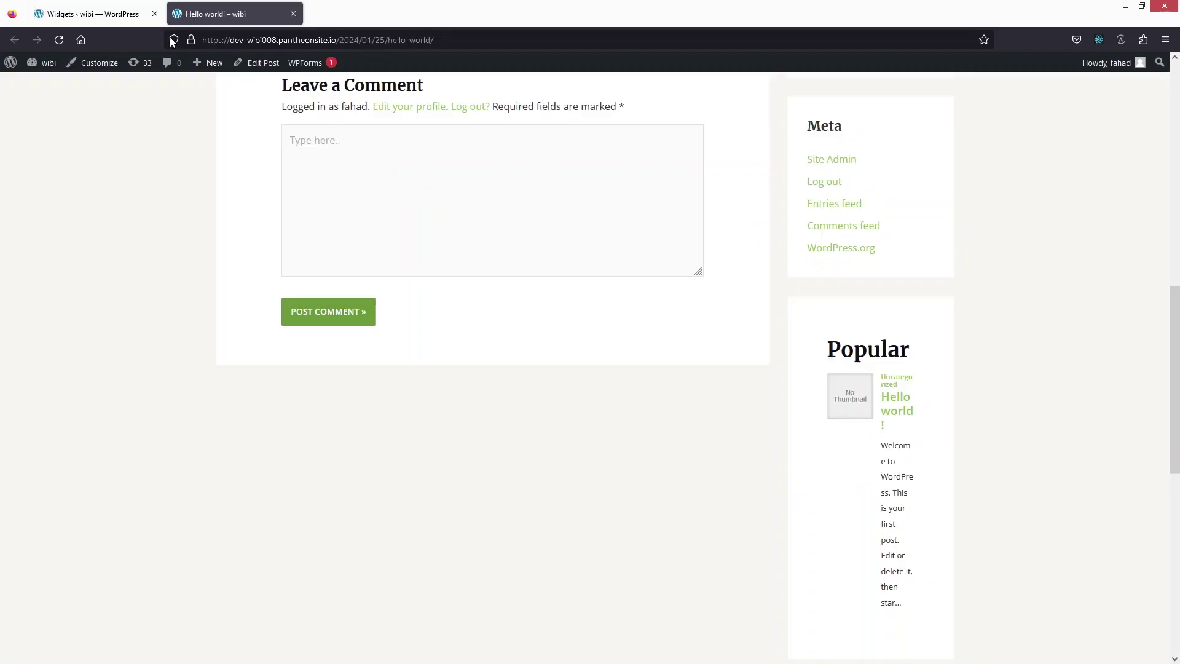
{"action": "left_click", "coordinate": [60, 40]}
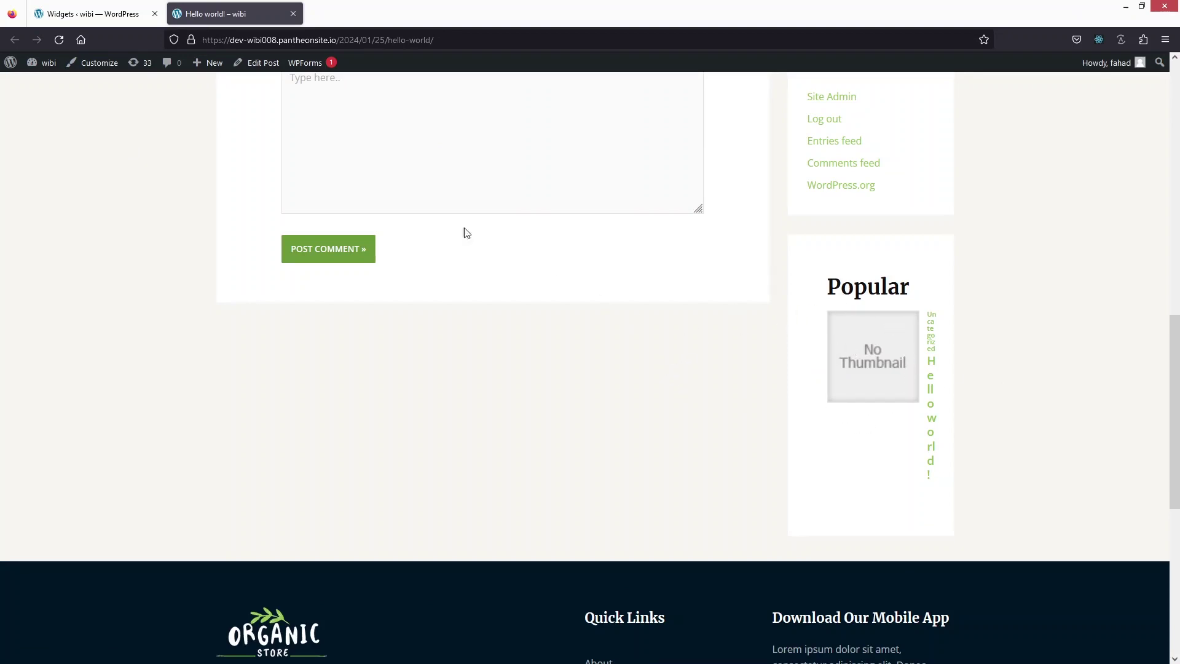
{"action": "left_click", "coordinate": [98, 13]}
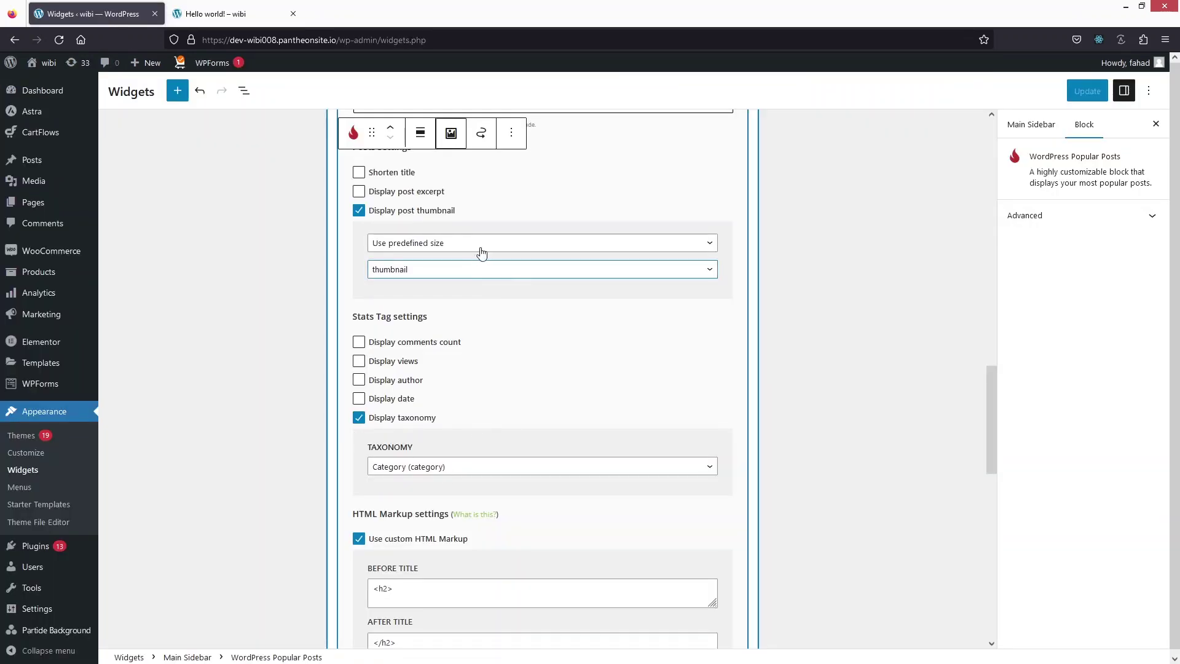
Set thumbnails manually to 35×35 px, save, and reload the Hello world! post page.
{"action": "left_click", "coordinate": [449, 244]}
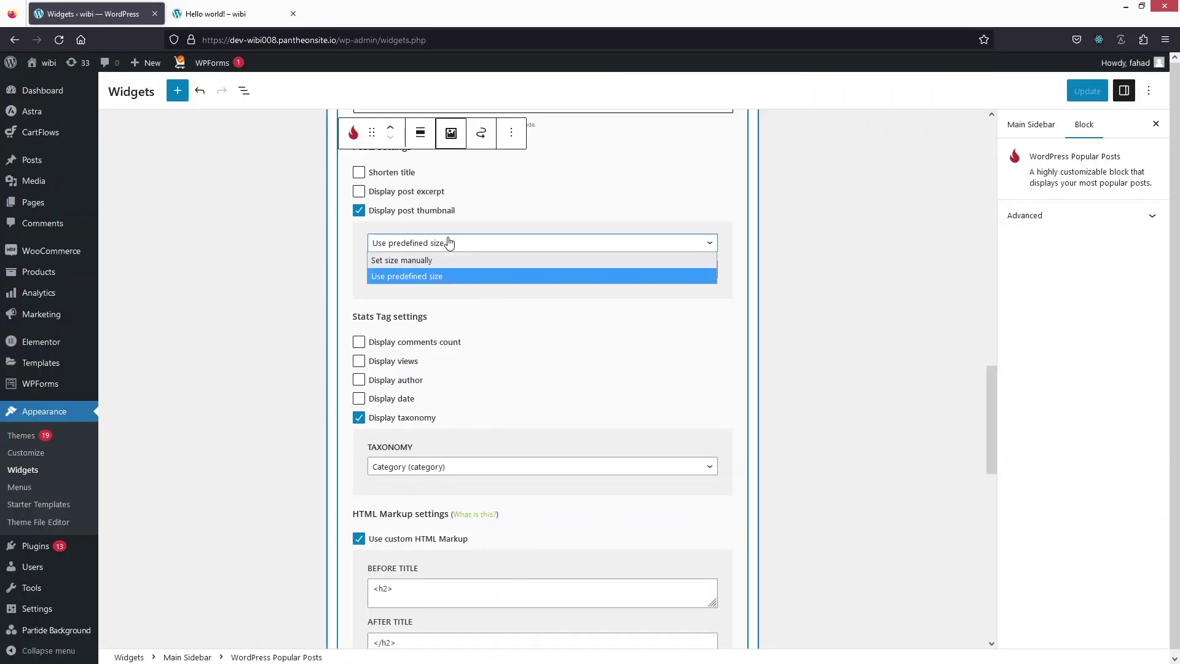
{"action": "left_click", "coordinate": [396, 261]}
{"action": "left_click", "coordinate": [388, 289]}
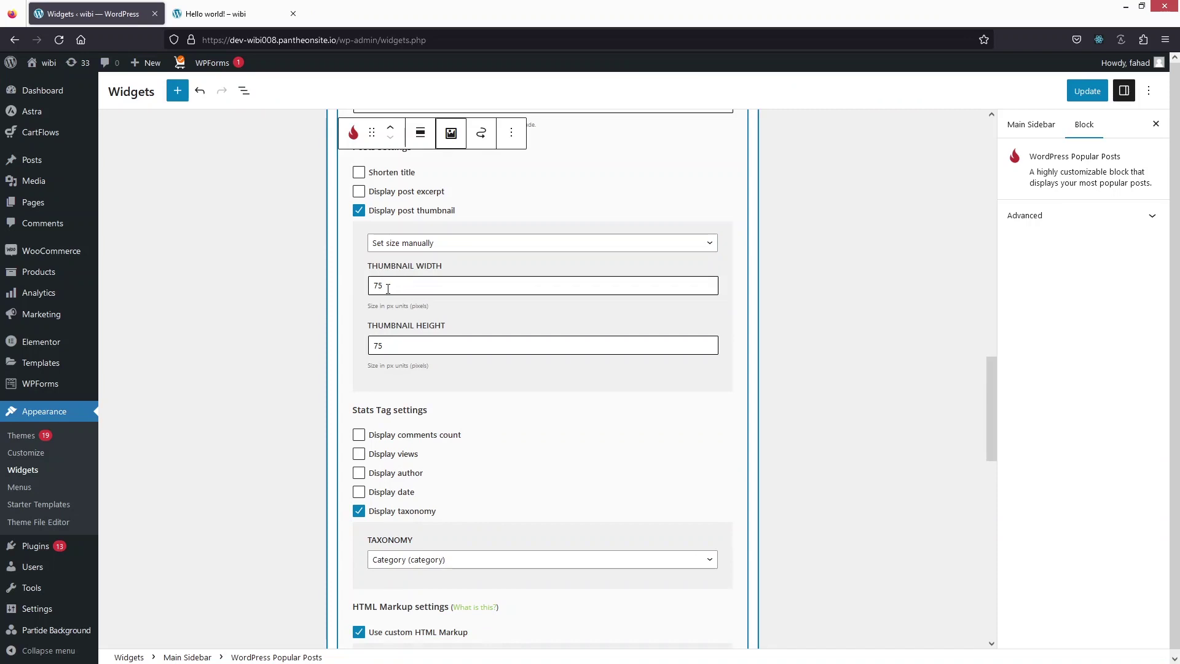
{"action": "key", "text": "Left"}
{"action": "left_click", "coordinate": [388, 345]}
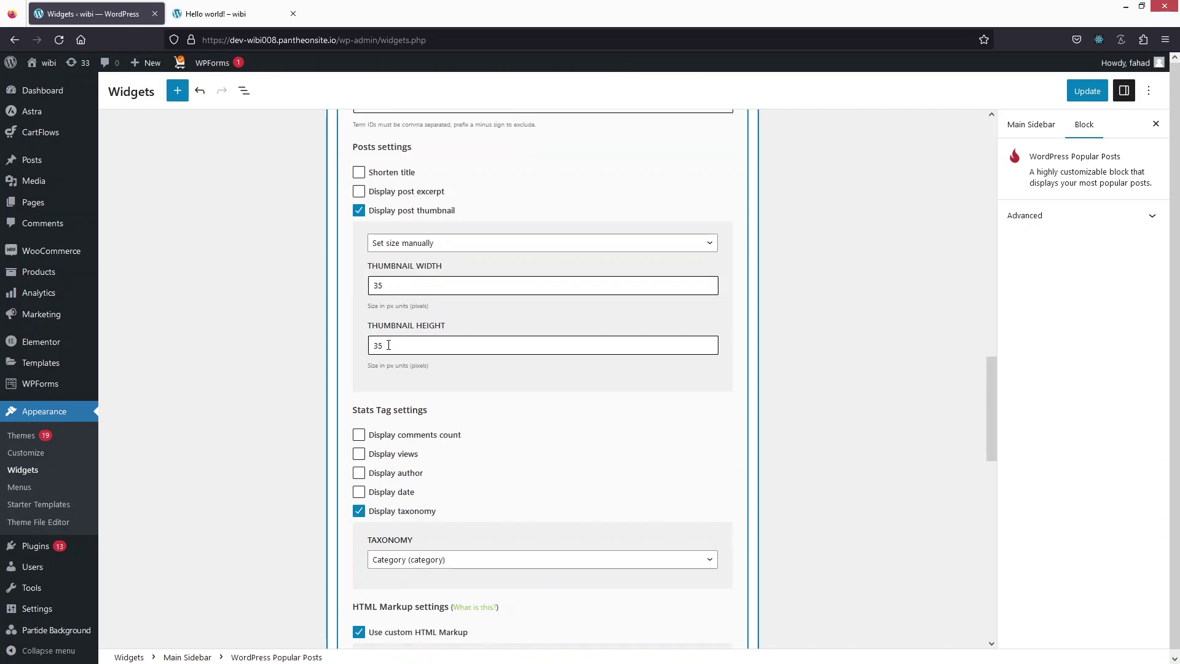
{"action": "left_click", "coordinate": [1088, 91]}
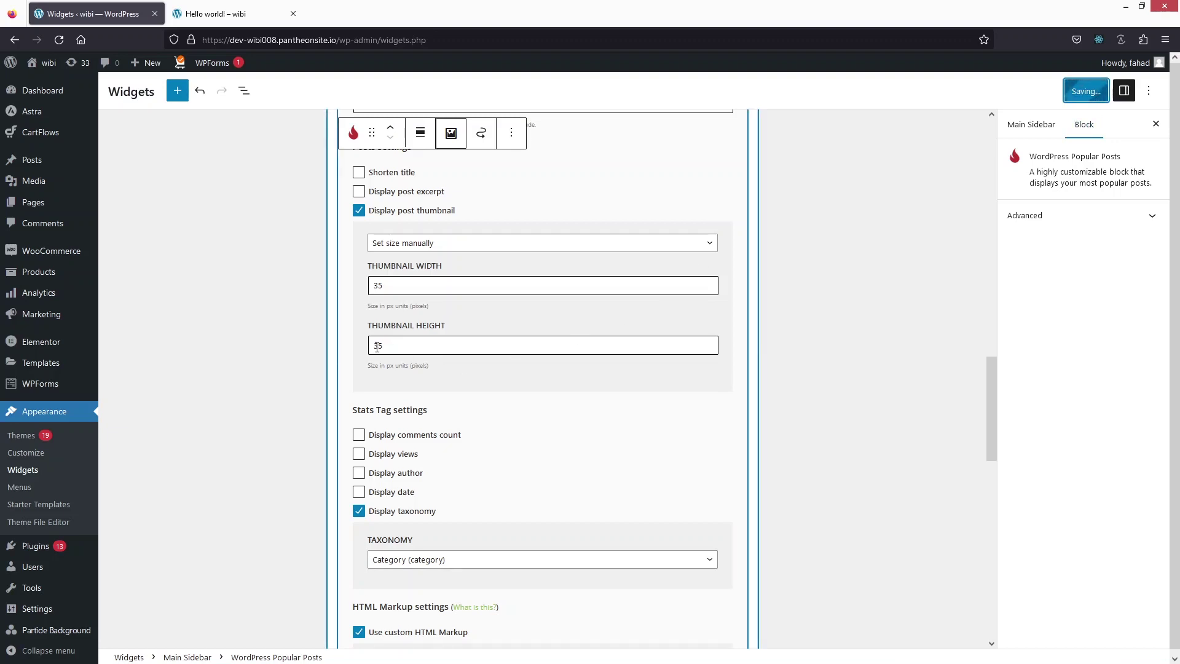
{"action": "left_click", "coordinate": [209, 15]}
{"action": "left_click", "coordinate": [59, 40]}
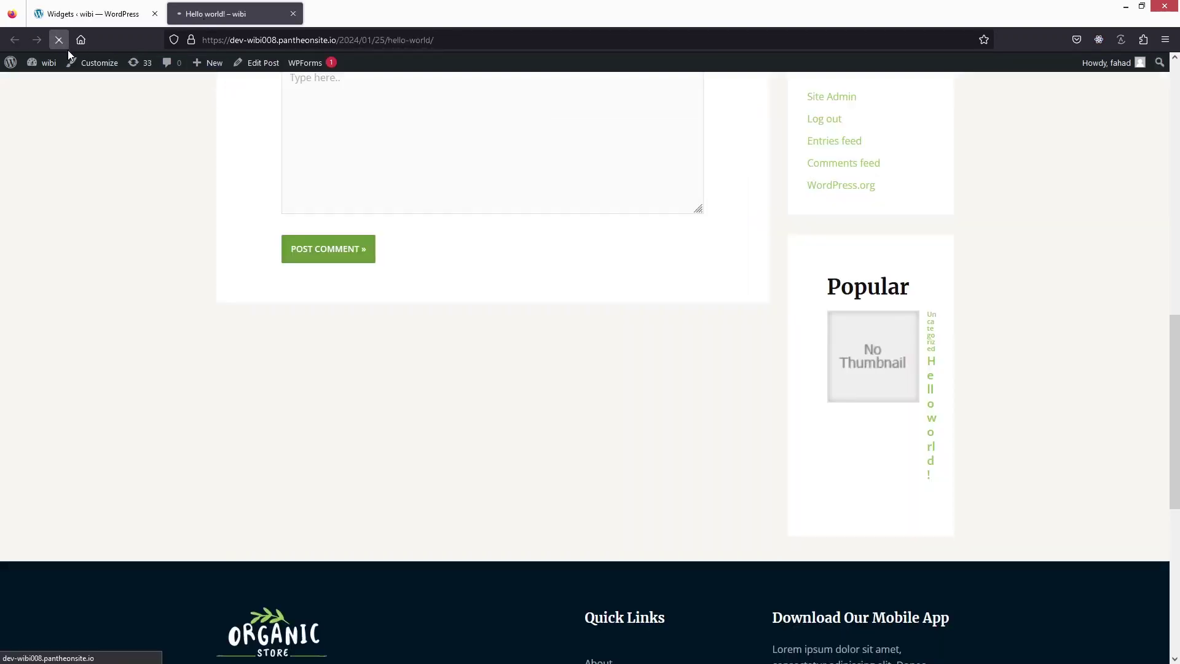